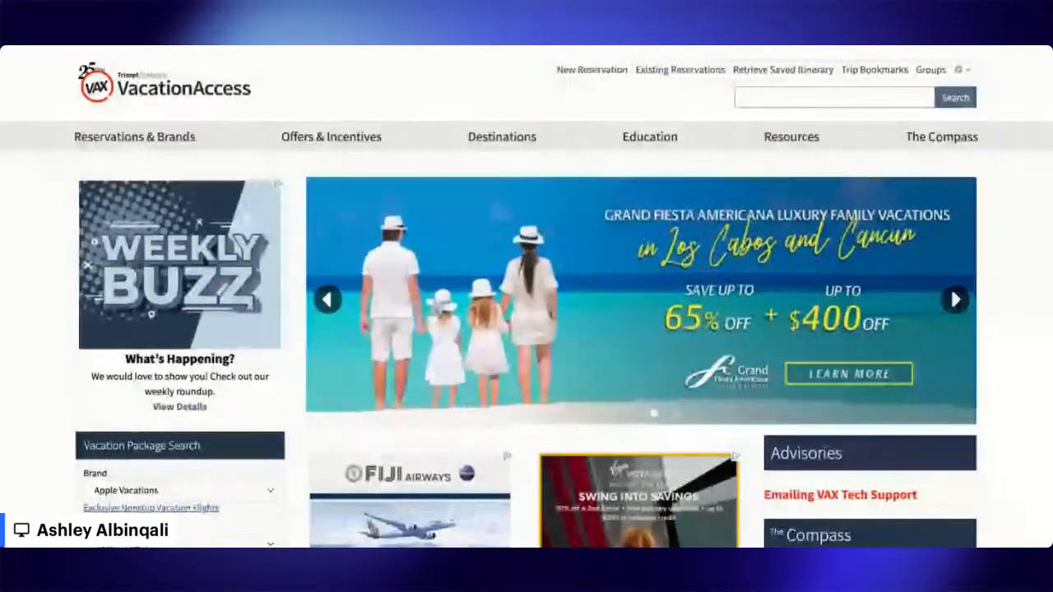
{"action": "scroll", "coordinate": [559, 356], "scroll_direction": "down", "scroll_amount": 1}
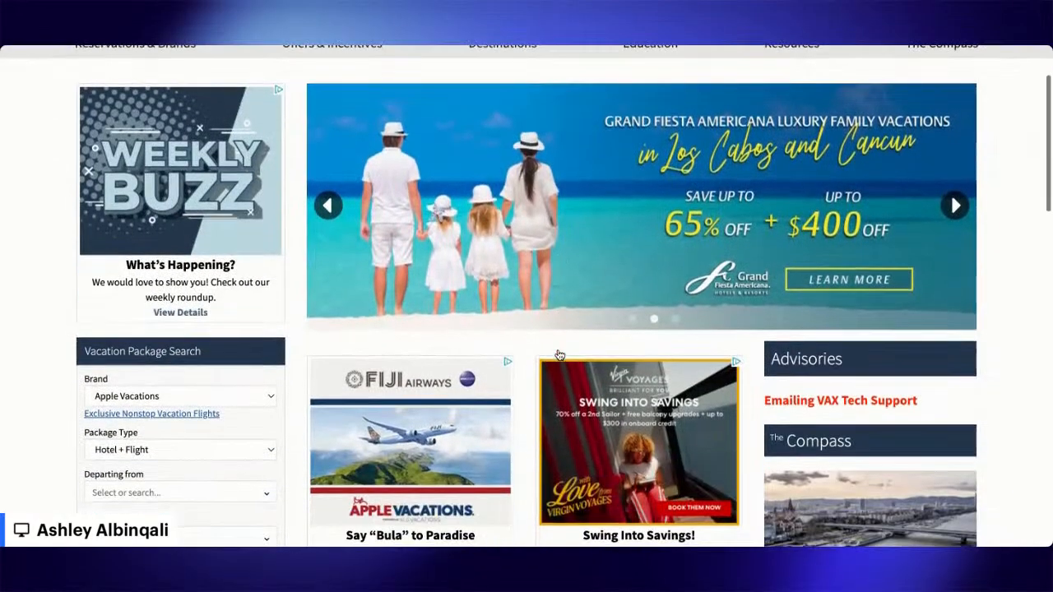
{"action": "scroll", "coordinate": [559, 355], "scroll_direction": "up", "scroll_amount": 1}
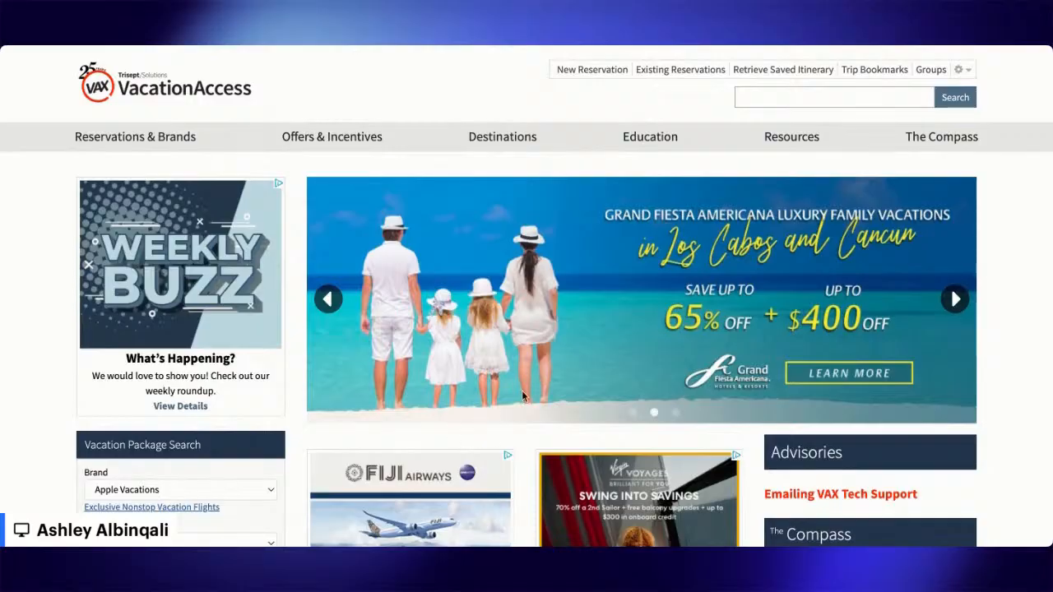
{"action": "scroll", "coordinate": [551, 332], "scroll_direction": "down", "scroll_amount": 3}
{"action": "scroll", "coordinate": [551, 332], "scroll_direction": "up", "scroll_amount": 3}
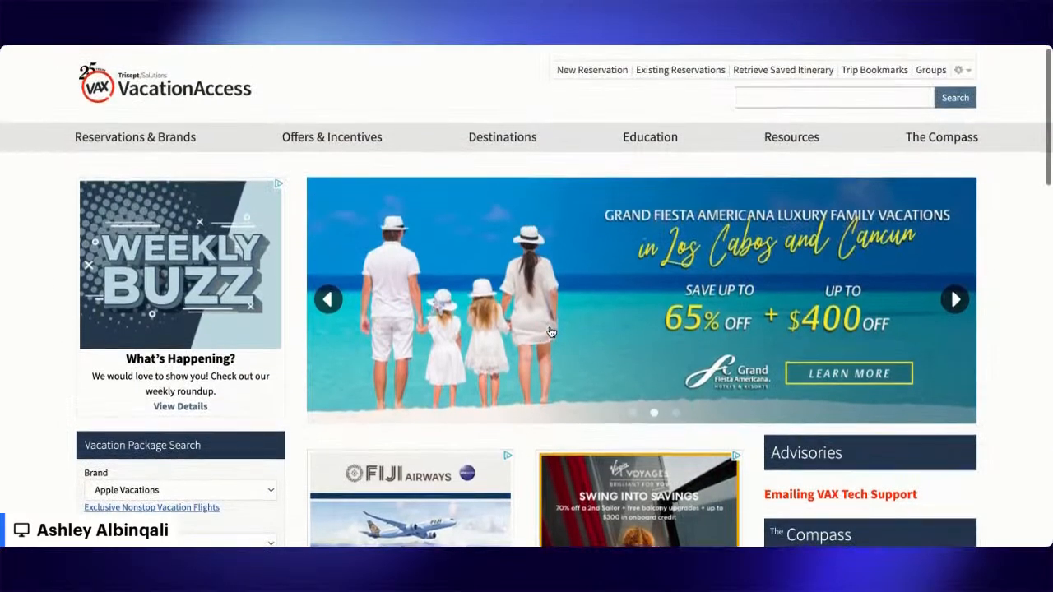
Step: Set the vacation package search to the Funjet Vacations brand with the Hotel Only package type
{"action": "scroll", "coordinate": [551, 333], "scroll_direction": "down", "scroll_amount": 3}
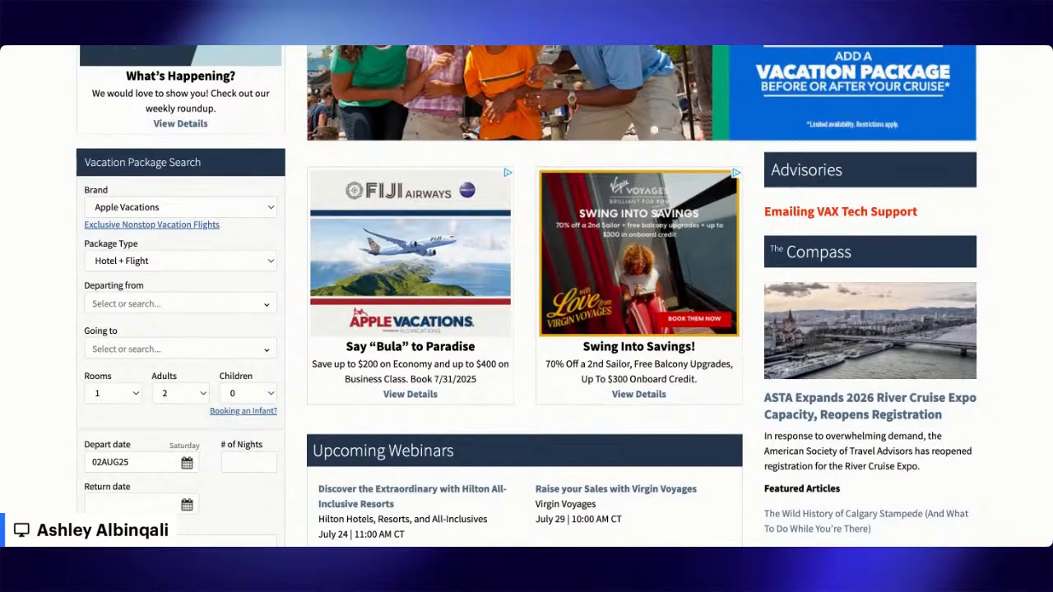
{"action": "left_click", "coordinate": [188, 223]}
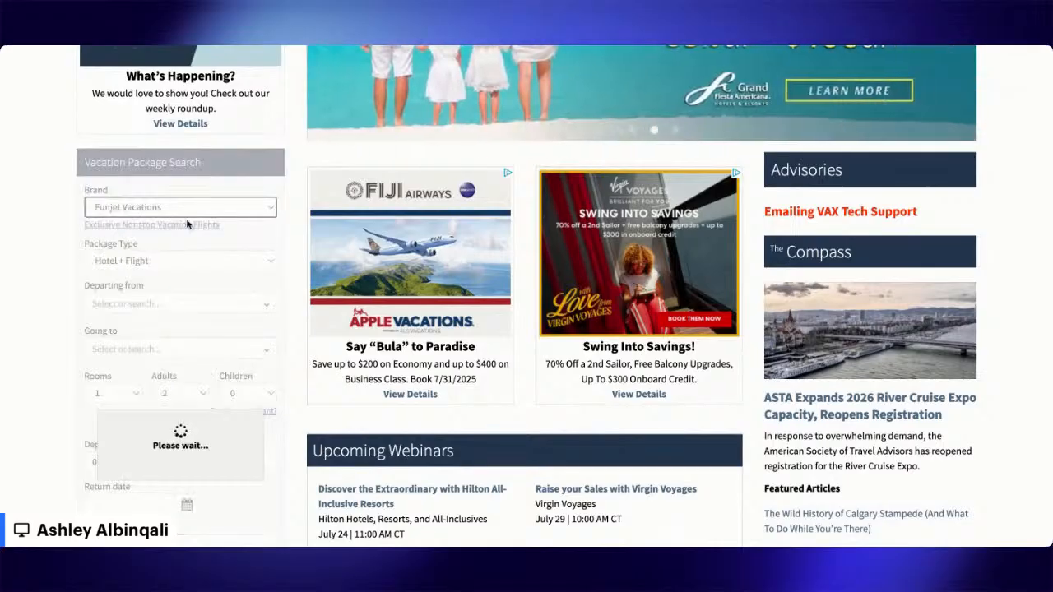
{"action": "scroll", "coordinate": [424, 356], "scroll_direction": "down", "scroll_amount": 1}
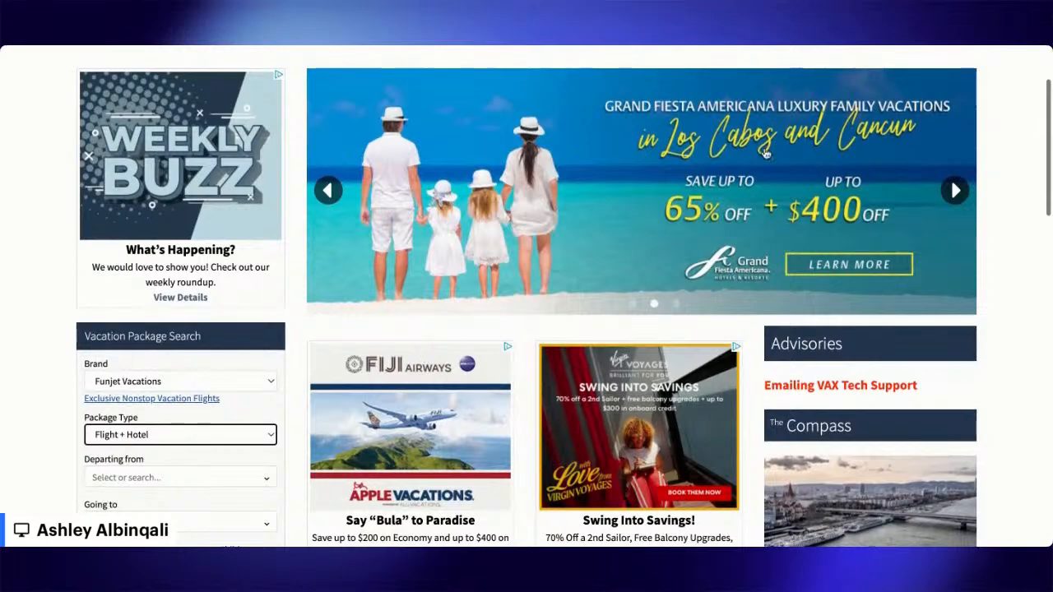
{"action": "scroll", "coordinate": [623, 359], "scroll_direction": "down", "scroll_amount": 2}
{"action": "scroll", "coordinate": [623, 359], "scroll_direction": "down", "scroll_amount": 1}
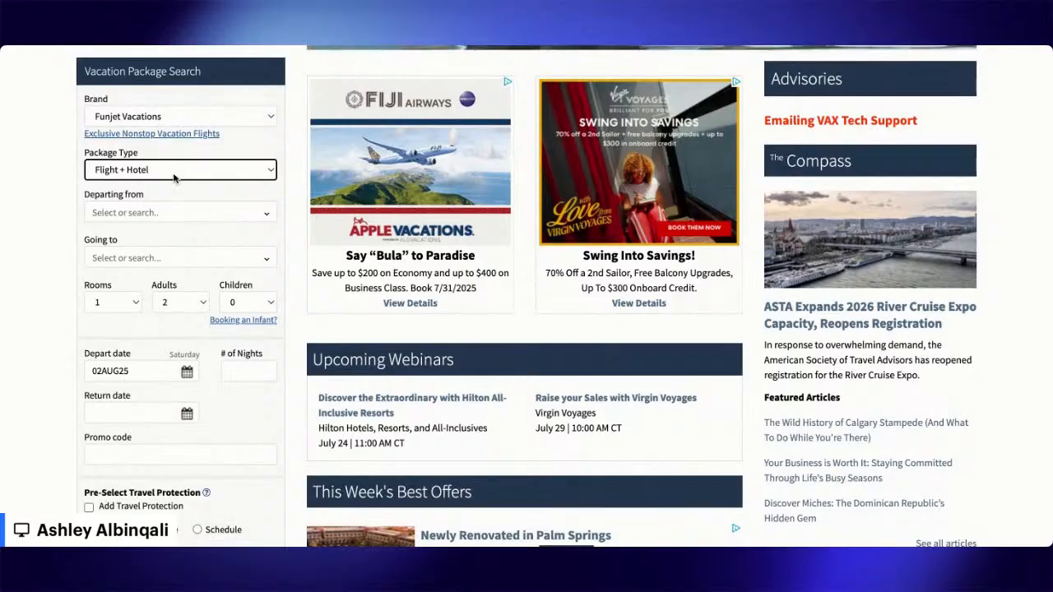
{"action": "left_click", "coordinate": [174, 178]}
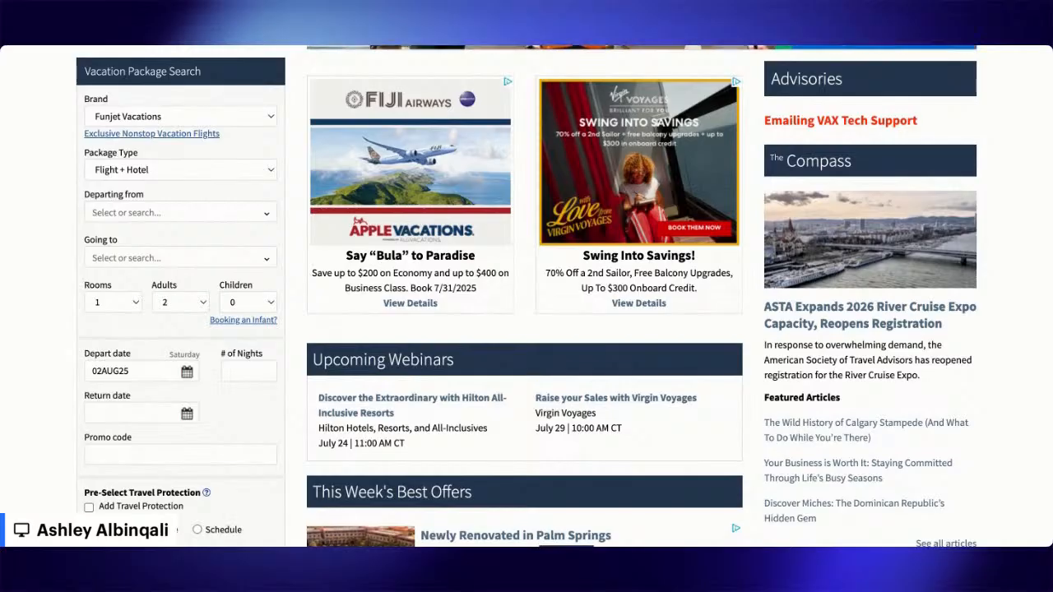
{"action": "left_click", "coordinate": [205, 220]}
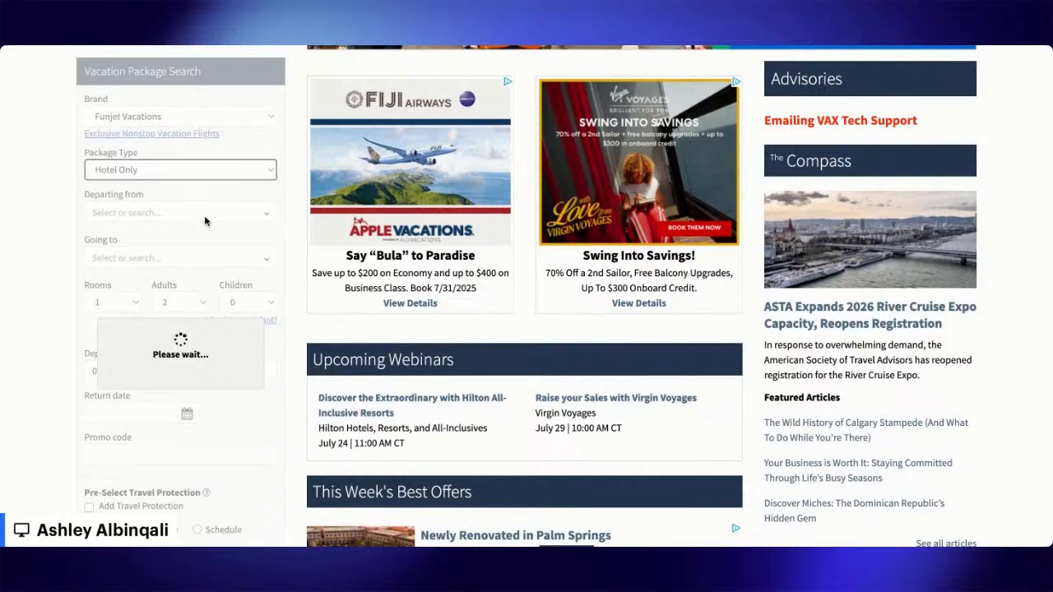
Step: Choose Athens, Greece (ATH) as the destination of the hotel search
{"action": "scroll", "coordinate": [210, 336], "scroll_direction": "down", "scroll_amount": 1}
{"action": "scroll", "coordinate": [210, 336], "scroll_direction": "down", "scroll_amount": 5}
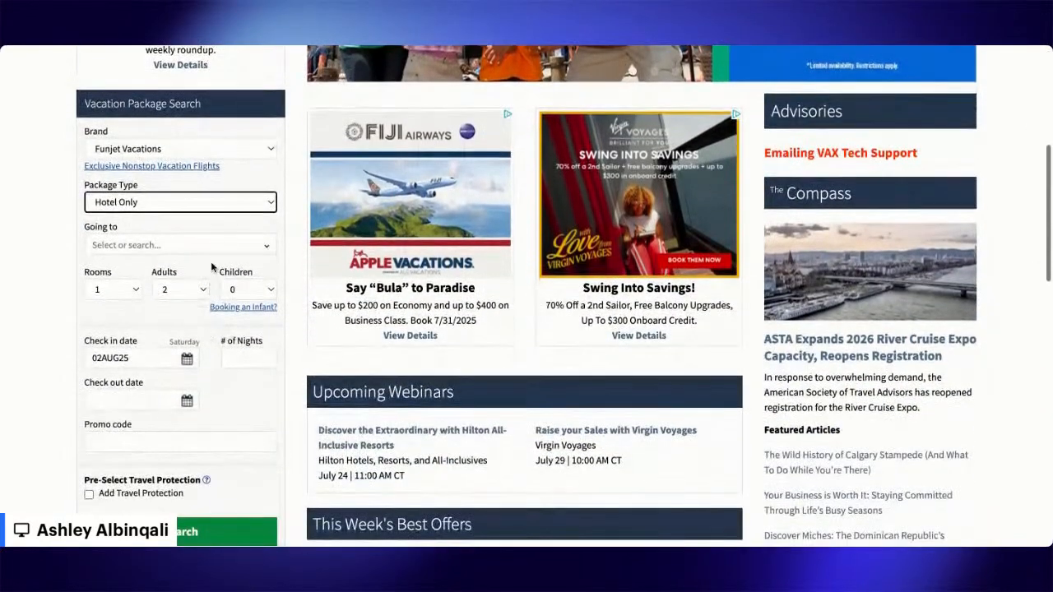
{"action": "left_click", "coordinate": [208, 251]}
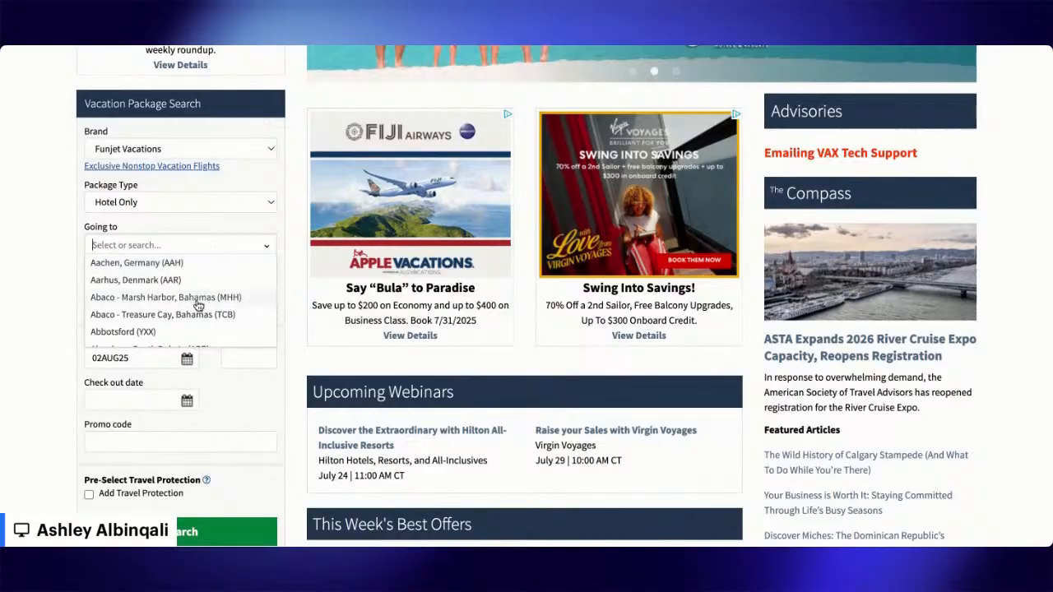
{"action": "scroll", "coordinate": [198, 311], "scroll_direction": "down", "scroll_amount": 5}
{"action": "scroll", "coordinate": [192, 323], "scroll_direction": "down", "scroll_amount": 10}
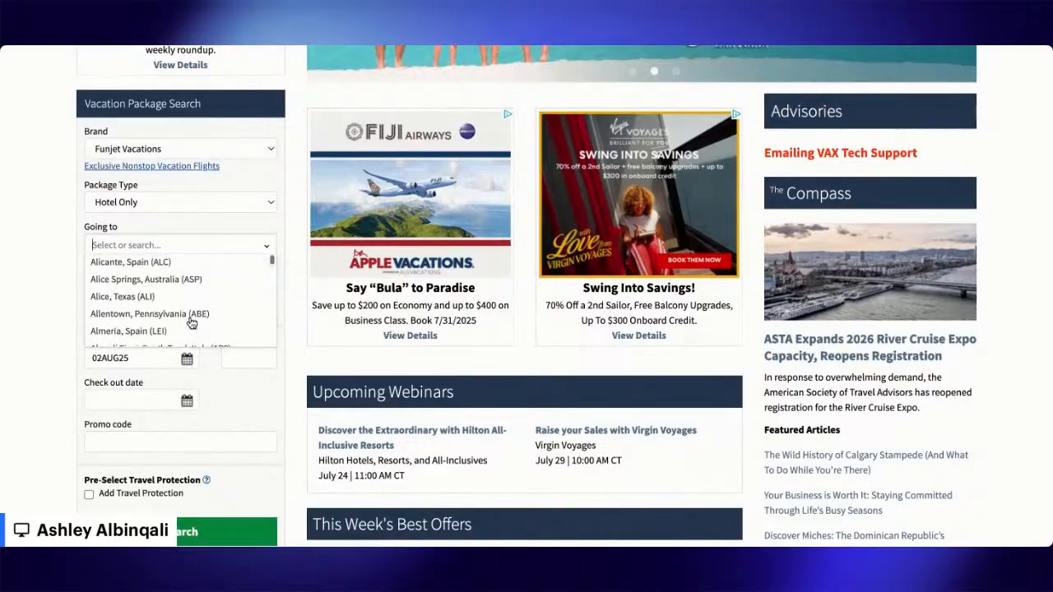
{"action": "scroll", "coordinate": [164, 296], "scroll_direction": "up", "scroll_amount": 3}
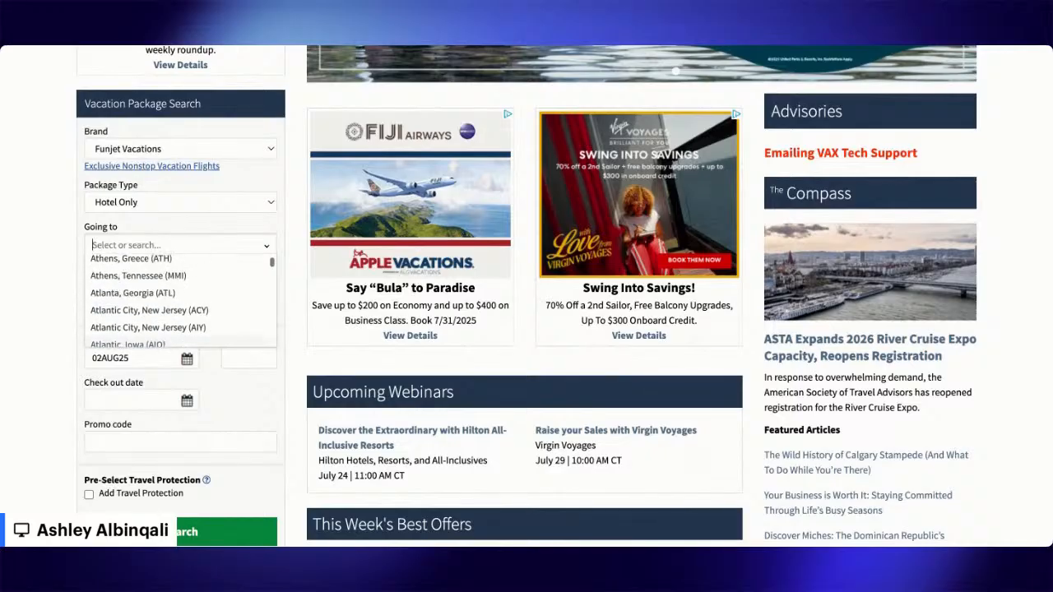
{"action": "left_click", "coordinate": [160, 287]}
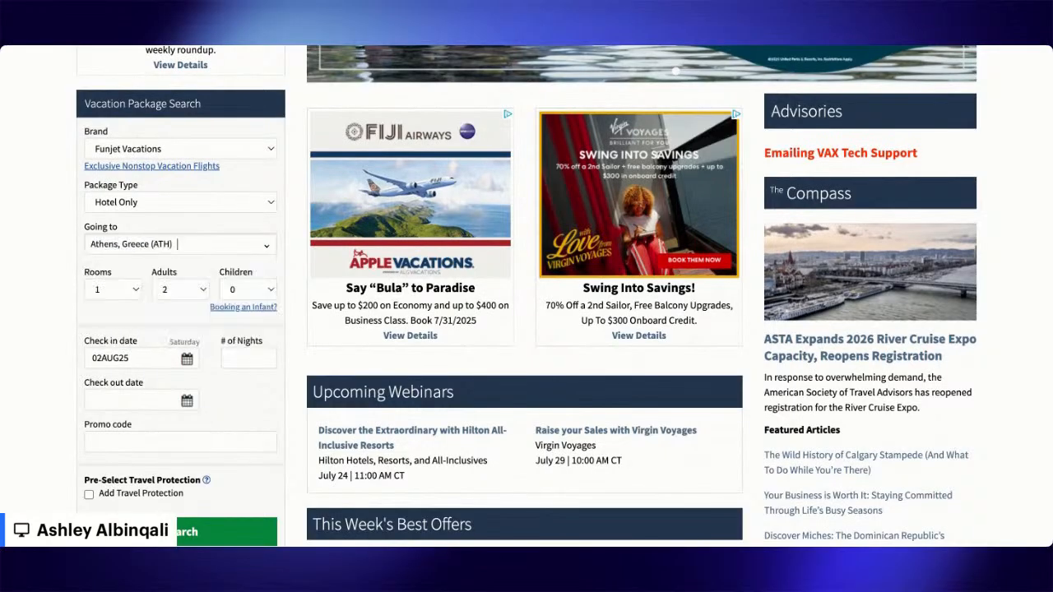
Step: Set check-in to 29AUG25 and check-out to 01SEP25, and run the hotel search
{"action": "left_click", "coordinate": [186, 359]}
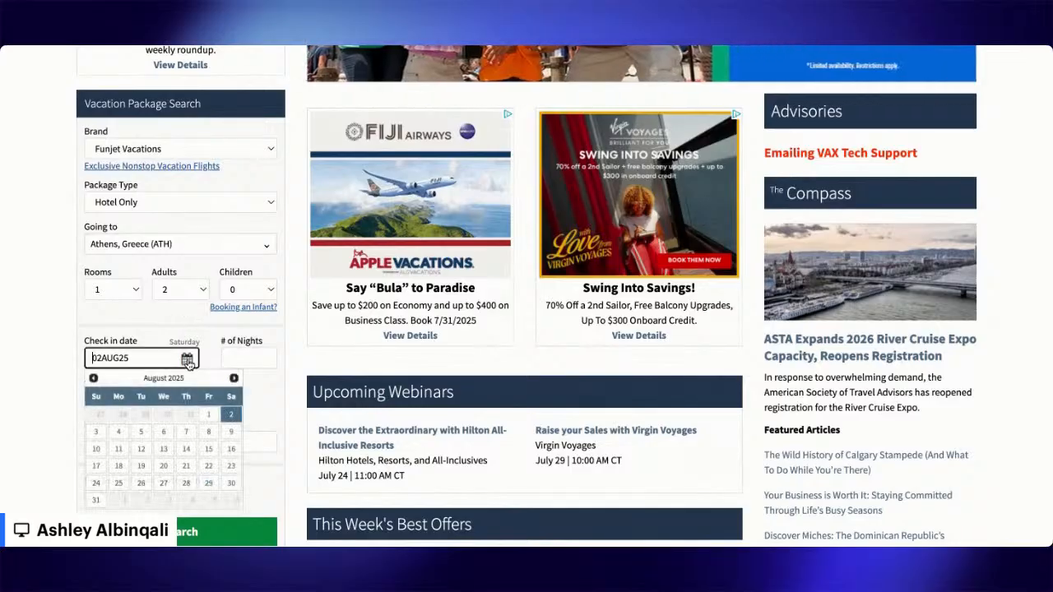
{"action": "left_click", "coordinate": [234, 378]}
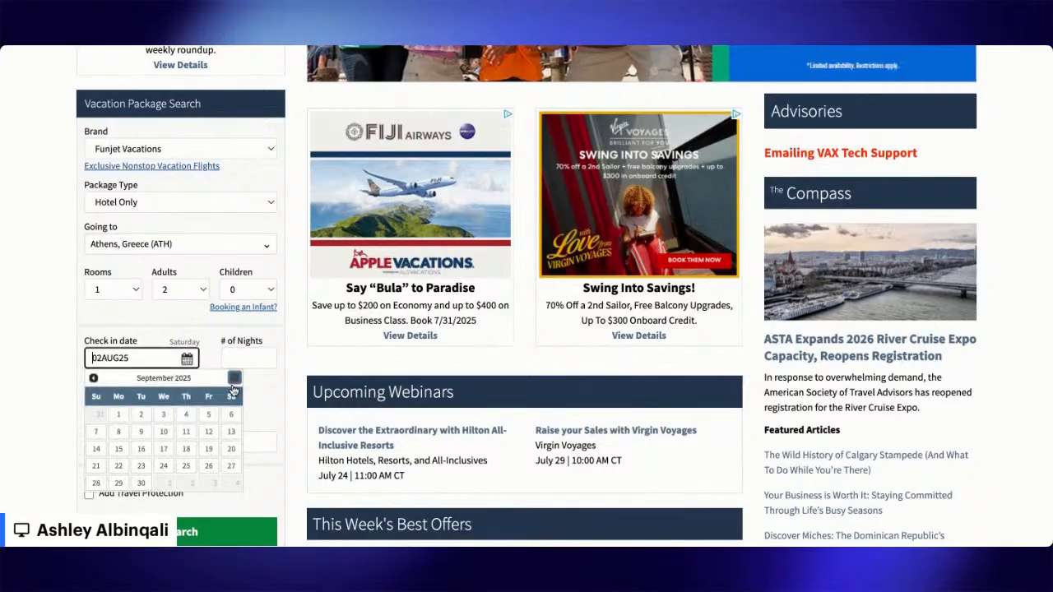
{"action": "left_click", "coordinate": [93, 378]}
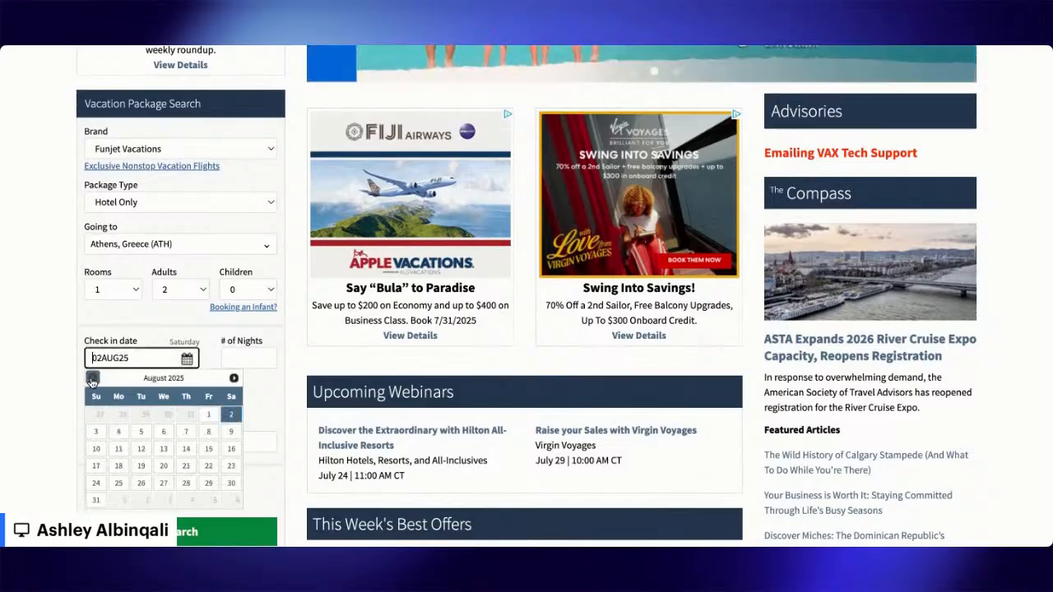
{"action": "left_click", "coordinate": [209, 484]}
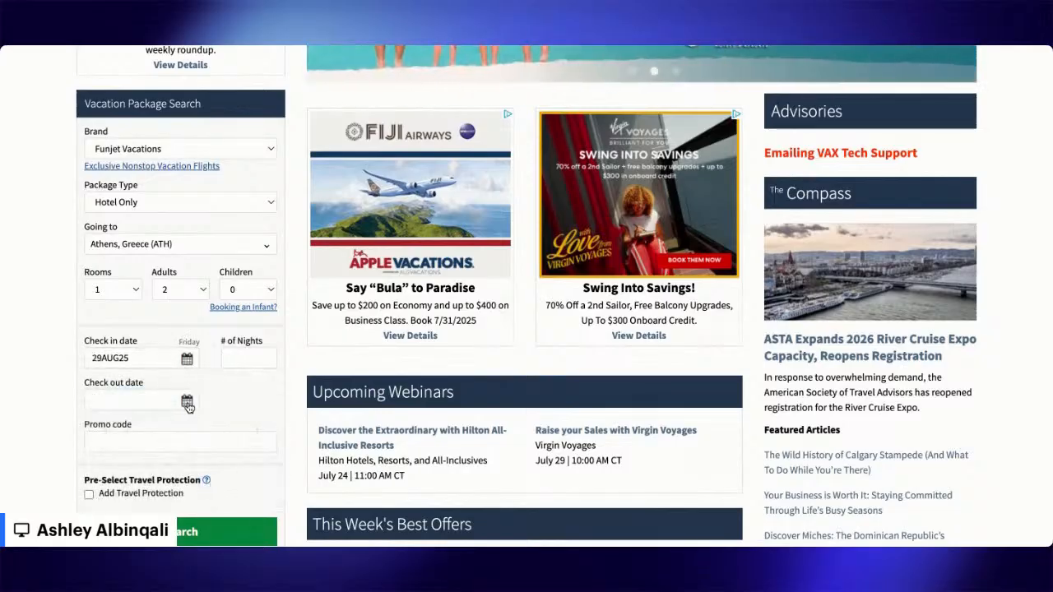
{"action": "left_click", "coordinate": [187, 402]}
{"action": "left_click", "coordinate": [233, 421]}
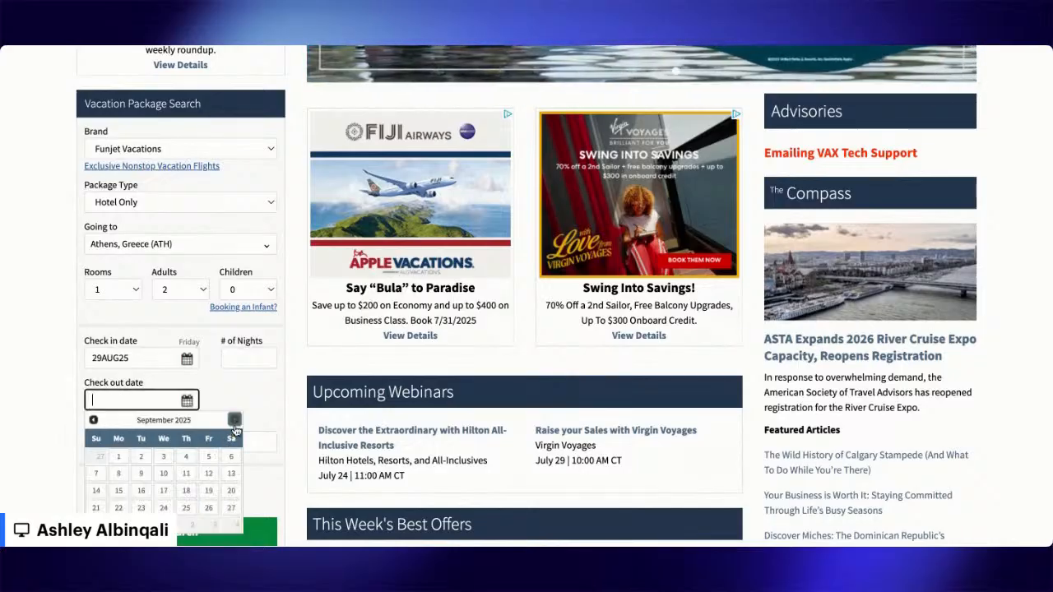
{"action": "left_click", "coordinate": [119, 456]}
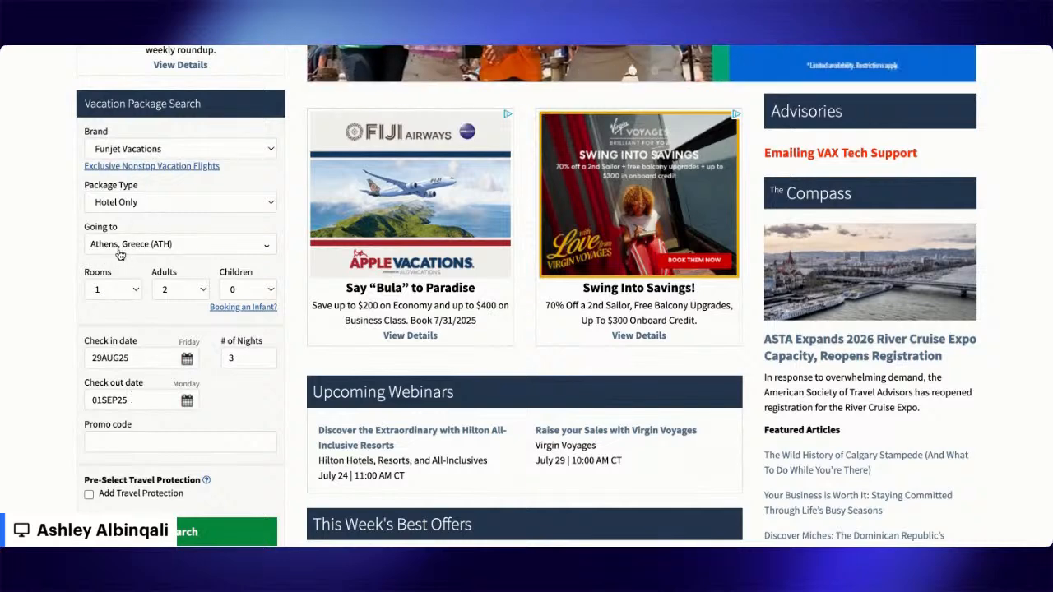
{"action": "scroll", "coordinate": [245, 370], "scroll_direction": "down", "scroll_amount": 3}
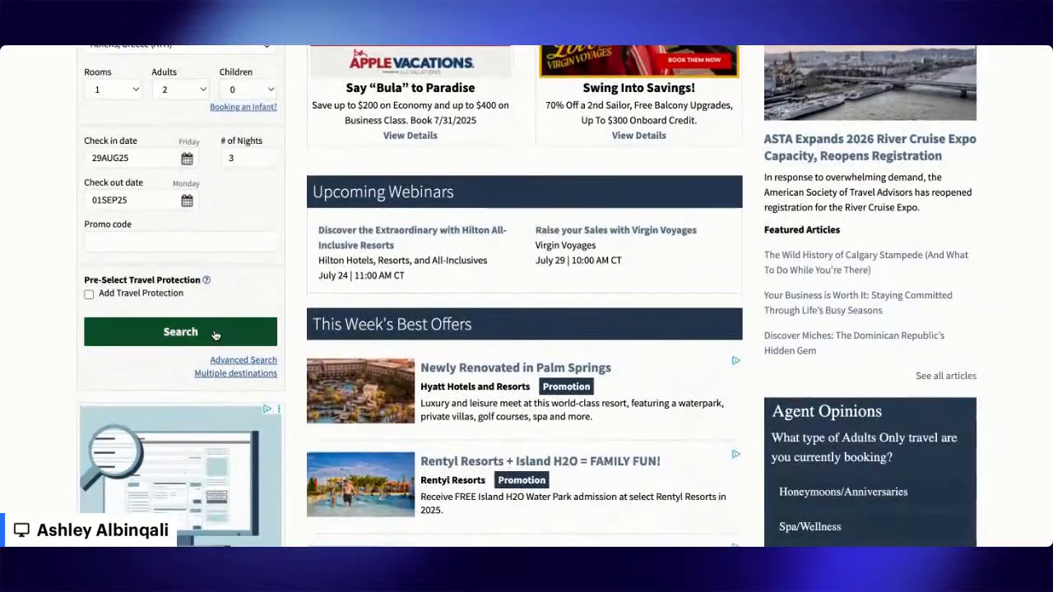
{"action": "left_click", "coordinate": [214, 338]}
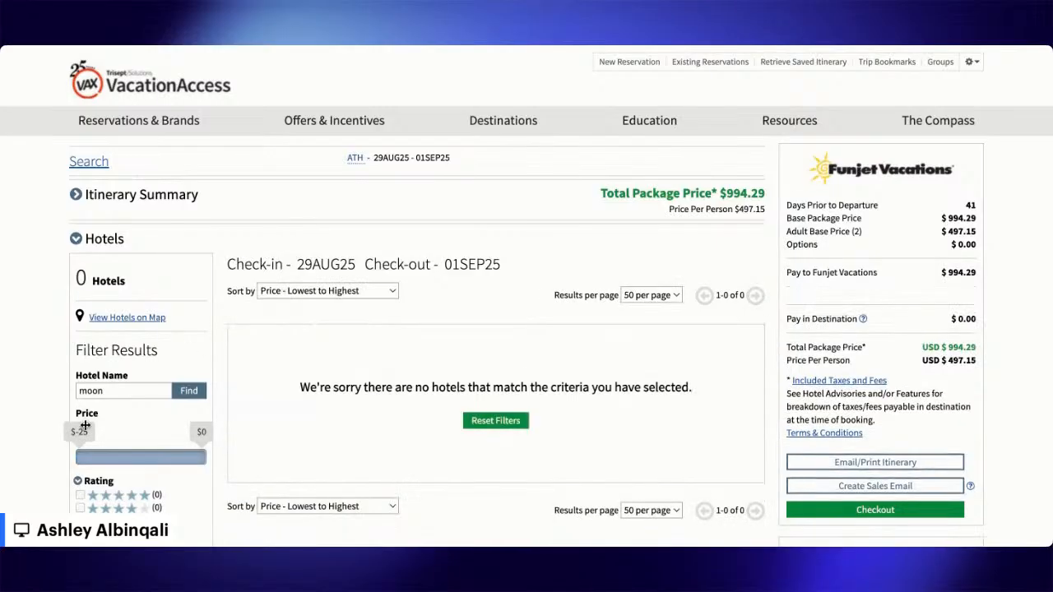
Step: Clear the hotel name filter and reset all filters on the Athens hotel results
{"action": "left_click", "coordinate": [121, 395]}
{"action": "key", "text": "ctrl+a"}
{"action": "key", "text": "BackSpace"}
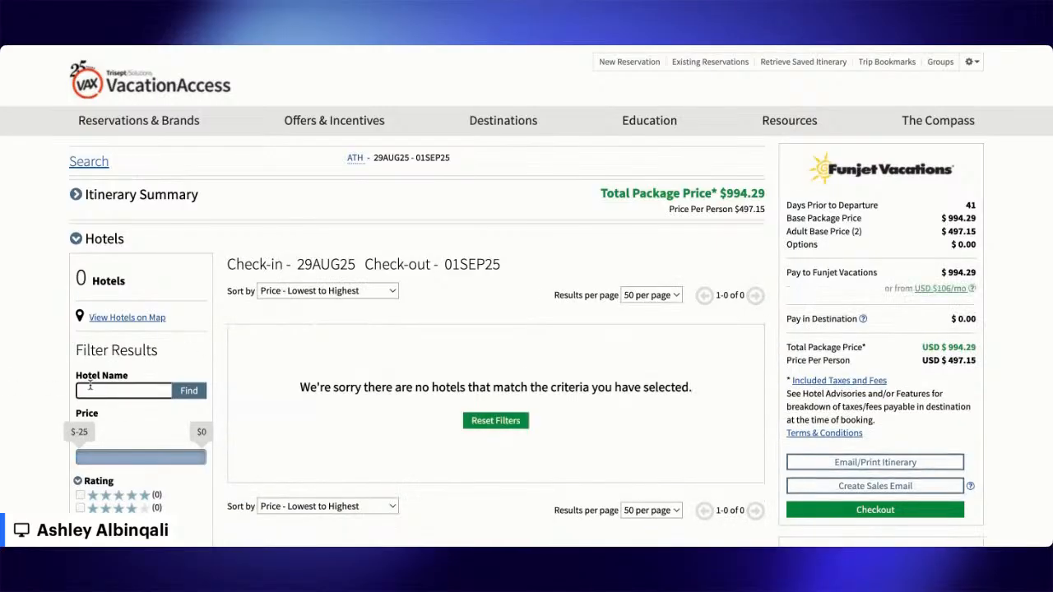
{"action": "scroll", "coordinate": [90, 386], "scroll_direction": "down", "scroll_amount": 7}
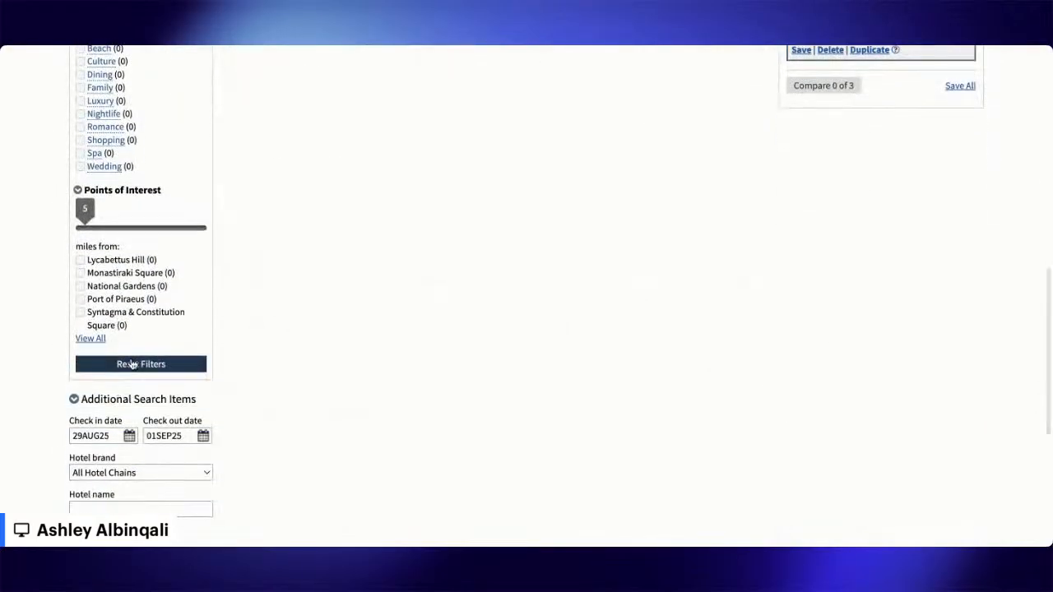
{"action": "left_click", "coordinate": [132, 364]}
{"action": "scroll", "coordinate": [135, 354], "scroll_direction": "up", "scroll_amount": 10}
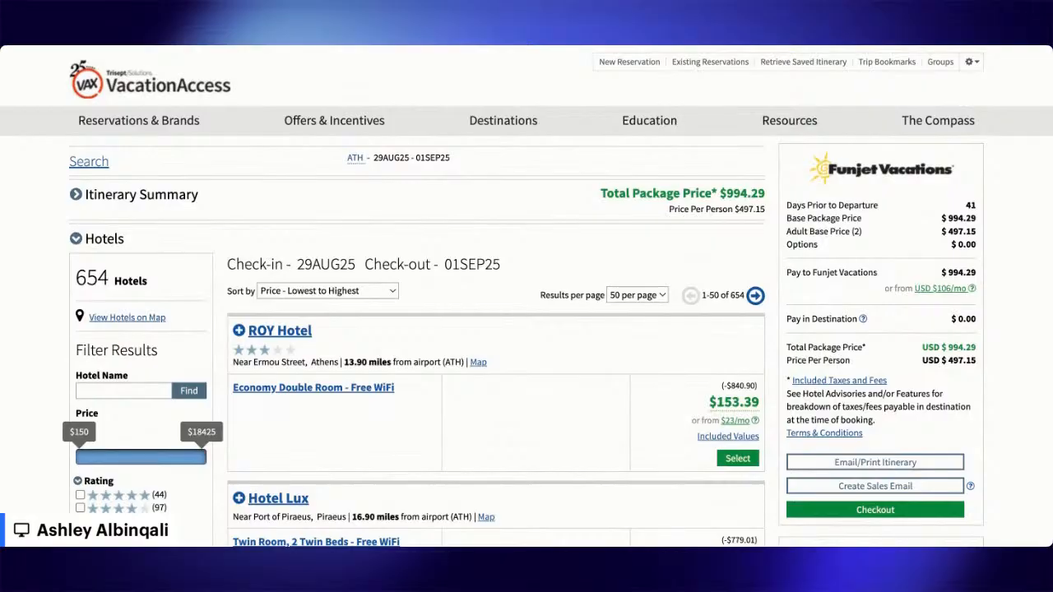
Step: Change the sort order of the Athens hotel results and look through the listed hotels down to the Royal Olympic Hotel
{"action": "left_click", "coordinate": [295, 295]}
{"action": "left_click", "coordinate": [301, 278]}
{"action": "scroll", "coordinate": [469, 416], "scroll_direction": "down", "scroll_amount": 2}
{"action": "scroll", "coordinate": [470, 415], "scroll_direction": "down", "scroll_amount": 3}
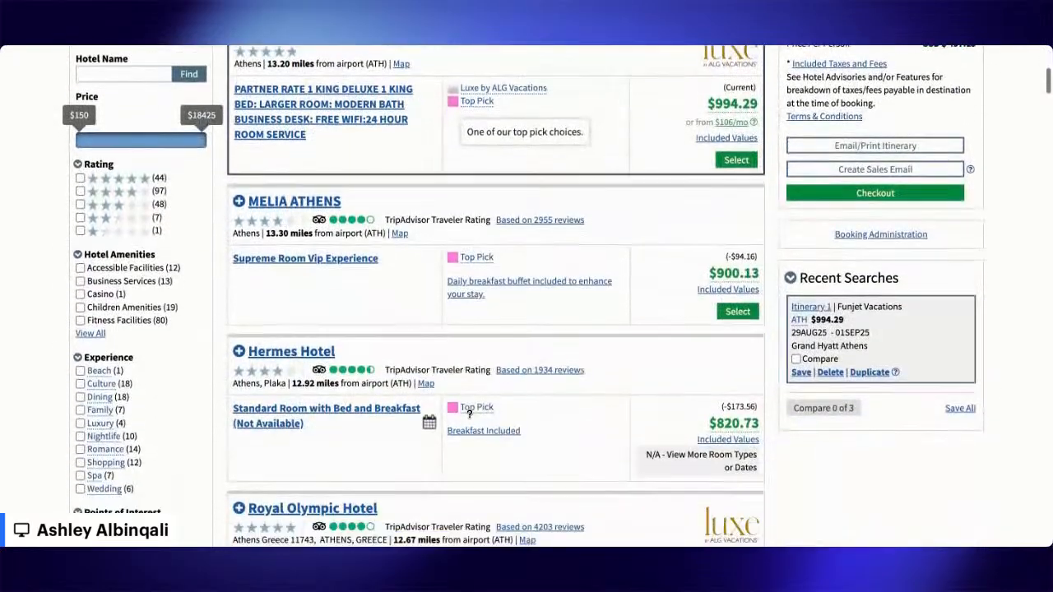
{"action": "scroll", "coordinate": [469, 414], "scroll_direction": "down", "scroll_amount": 3}
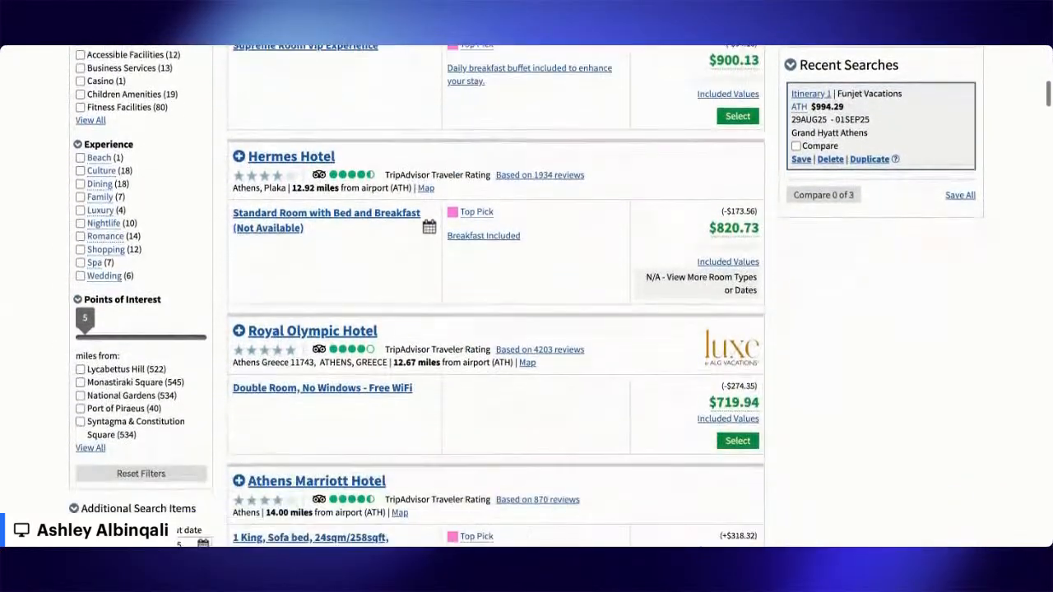
{"action": "scroll", "coordinate": [469, 414], "scroll_direction": "up", "scroll_amount": 1}
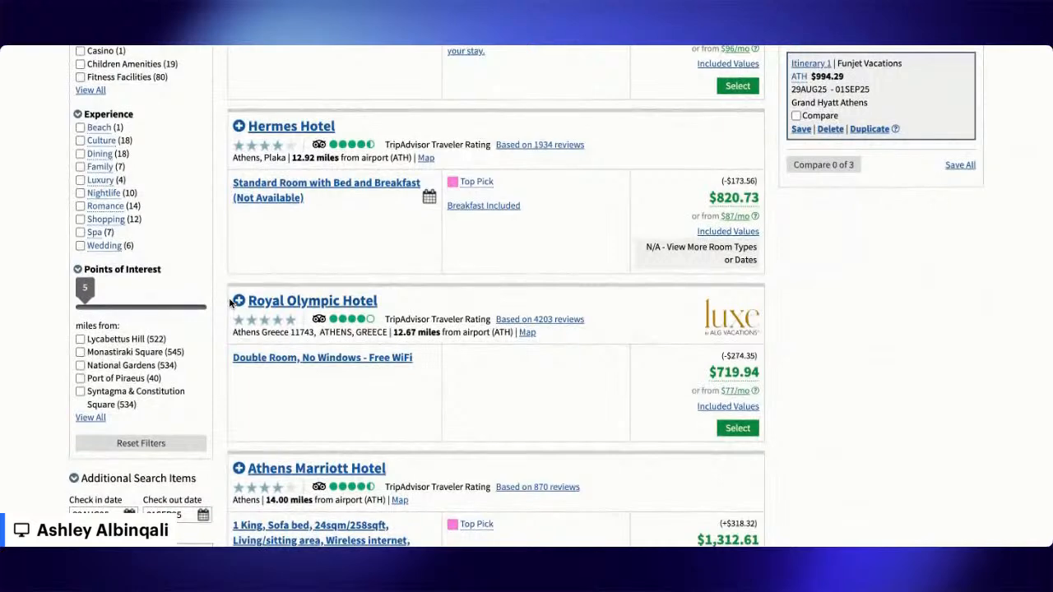
Step: View the Royal Olympic Hotel's details and select its "Double Room, No Windows - Free WiFi" for the itinerary
{"action": "left_click", "coordinate": [262, 303]}
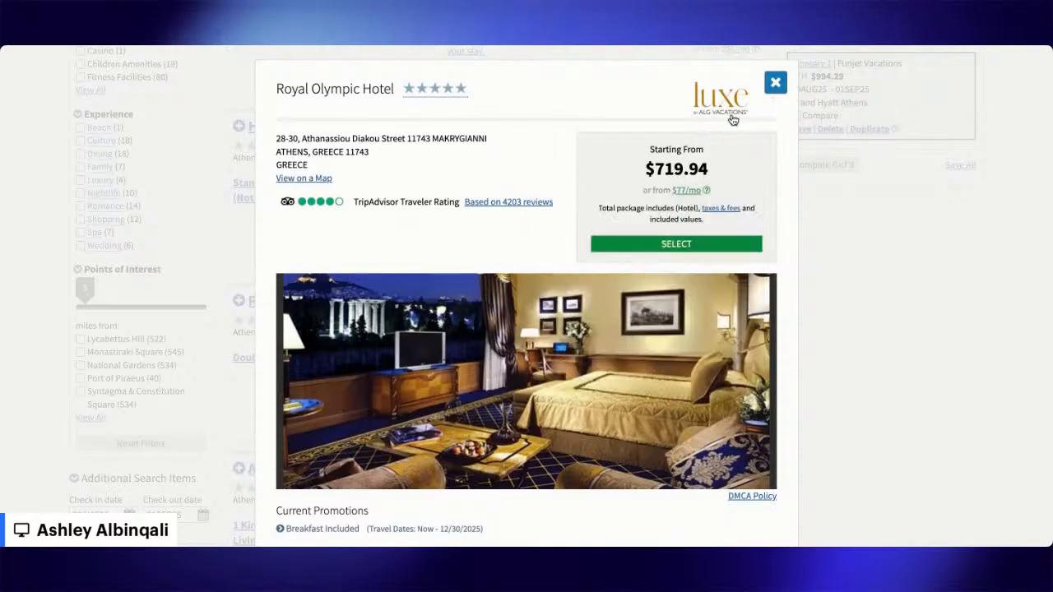
{"action": "left_click", "coordinate": [775, 83]}
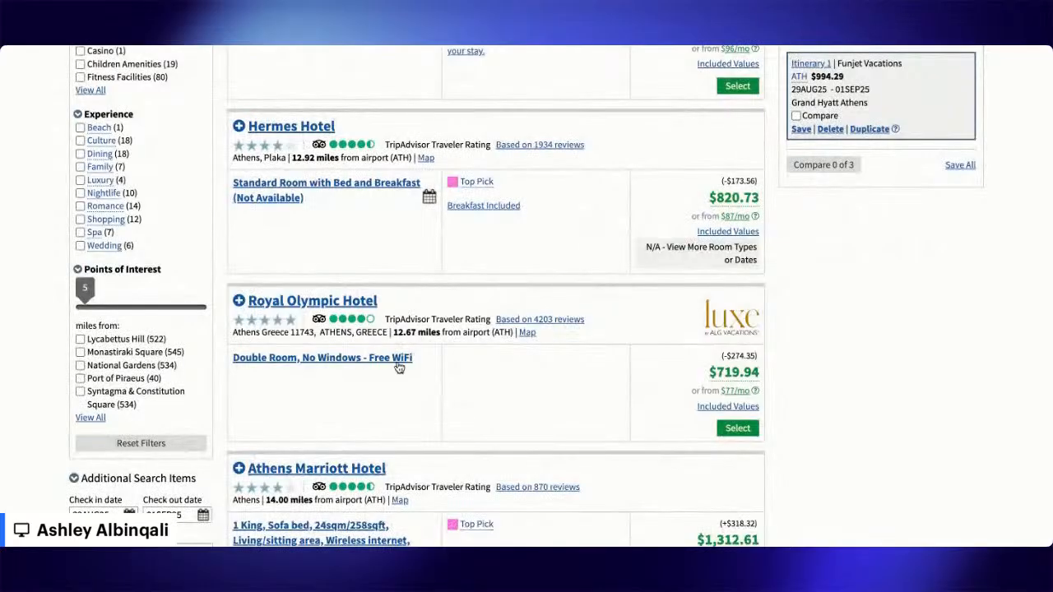
{"action": "left_click", "coordinate": [735, 429]}
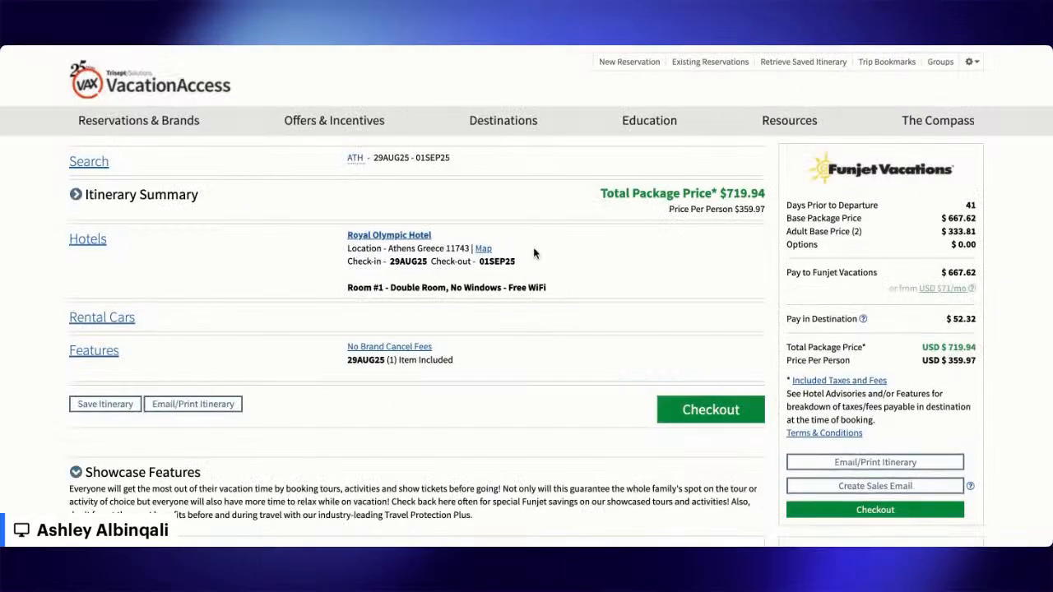
{"action": "scroll", "coordinate": [948, 309], "scroll_direction": "down", "scroll_amount": 1}
{"action": "scroll", "coordinate": [948, 309], "scroll_direction": "down", "scroll_amount": 5}
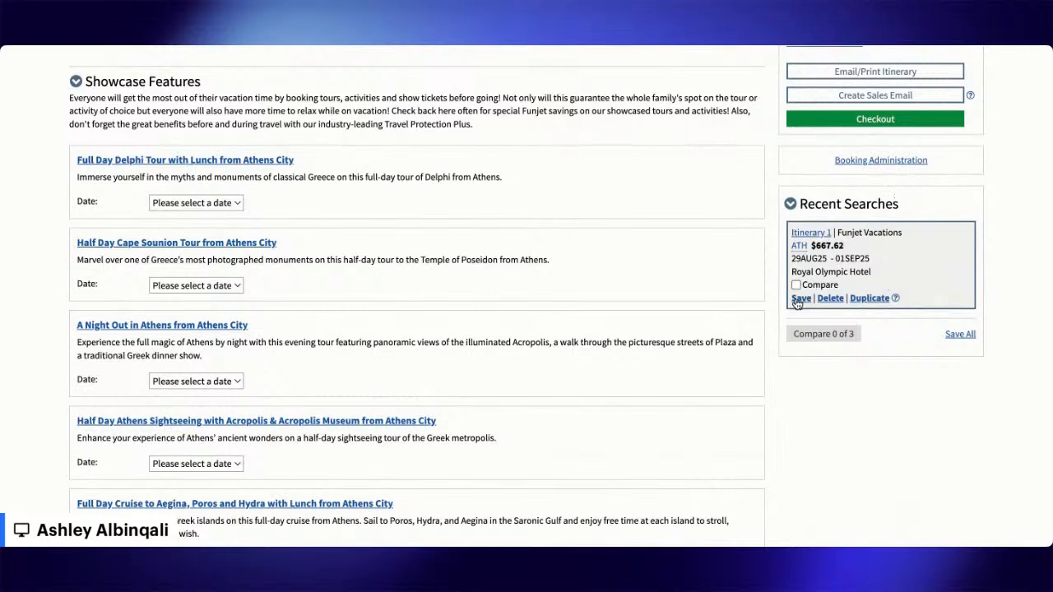
{"action": "scroll", "coordinate": [838, 214], "scroll_direction": "up", "scroll_amount": 5}
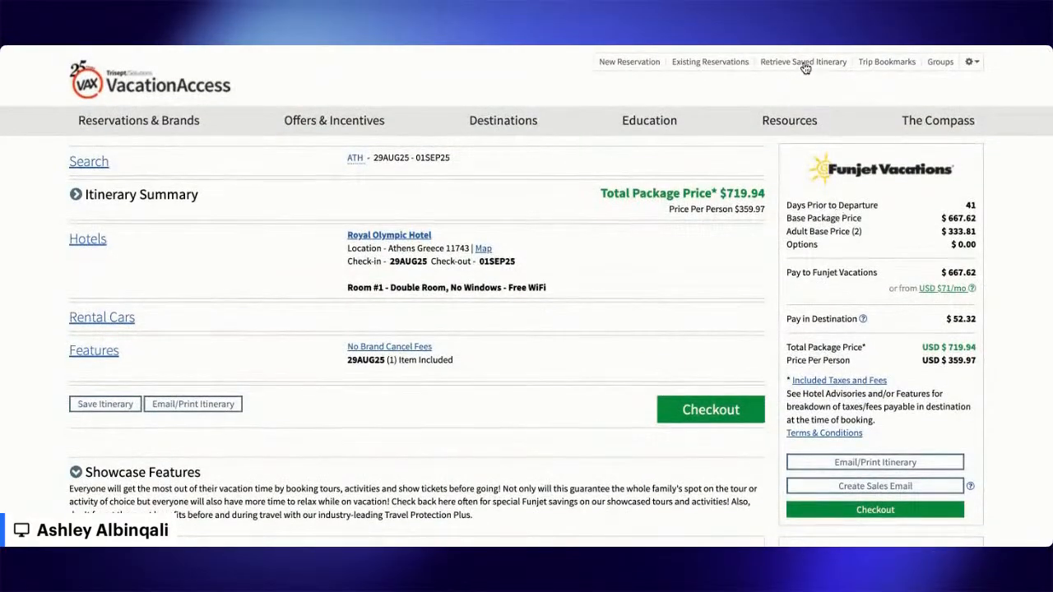
{"action": "scroll", "coordinate": [889, 236], "scroll_direction": "down", "scroll_amount": 4}
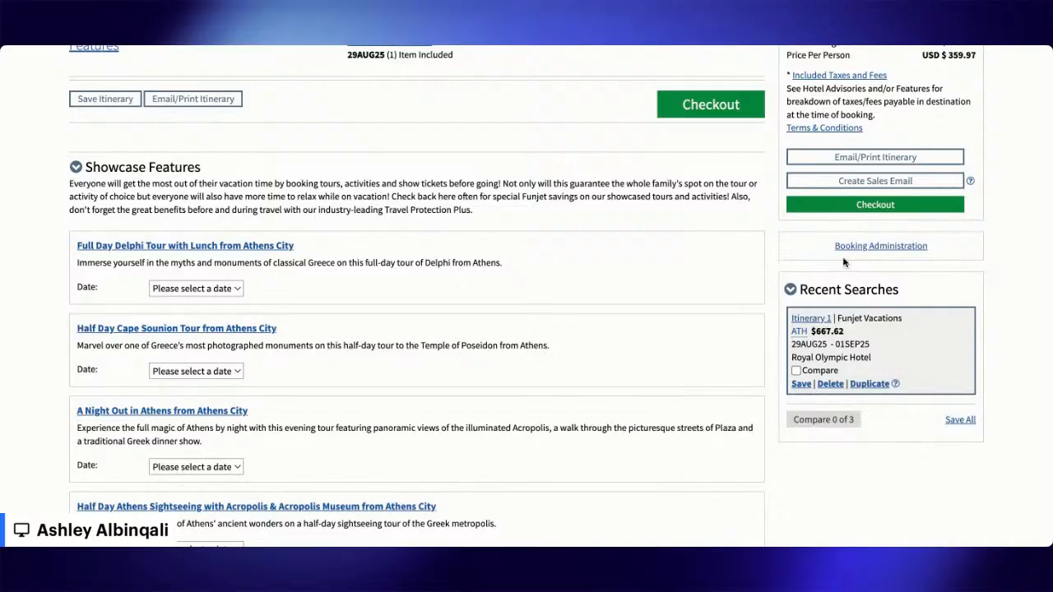
{"action": "scroll", "coordinate": [871, 356], "scroll_direction": "up", "scroll_amount": 1}
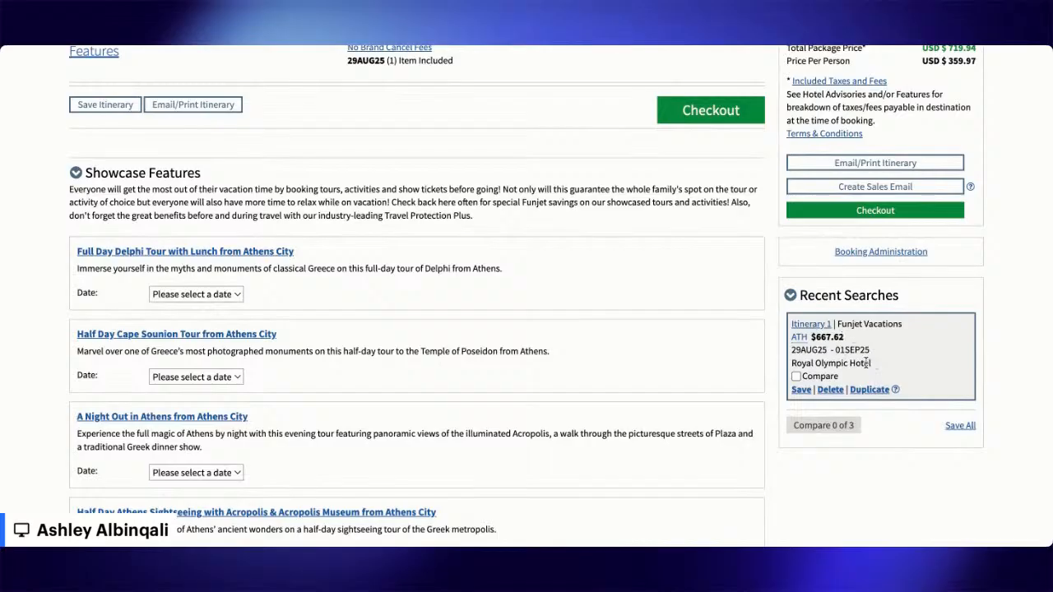
Step: Reopen the search form, change the brand to Apple Vacations with the Hotel Only package type, and run the Athens search
{"action": "scroll", "coordinate": [865, 362], "scroll_direction": "up", "scroll_amount": 1}
{"action": "scroll", "coordinate": [865, 362], "scroll_direction": "up", "scroll_amount": 5}
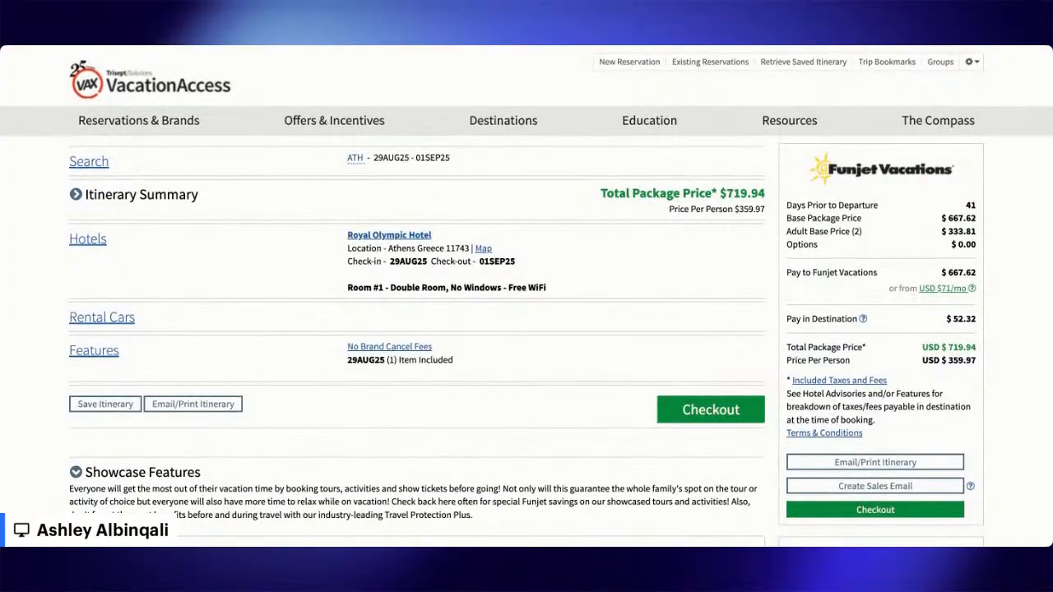
{"action": "left_click", "coordinate": [86, 163]}
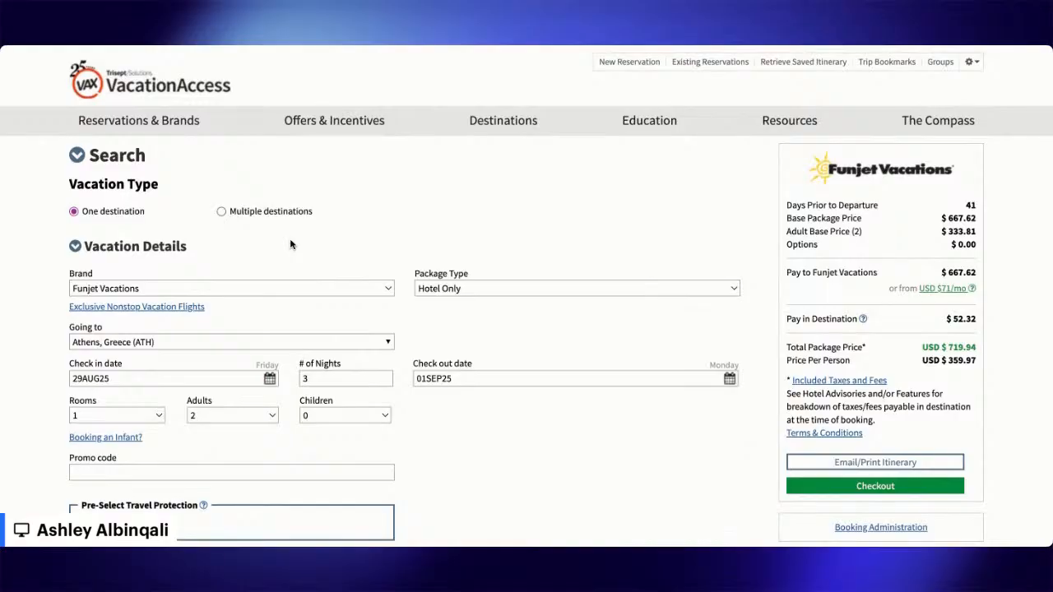
{"action": "scroll", "coordinate": [406, 245], "scroll_direction": "down", "scroll_amount": 1}
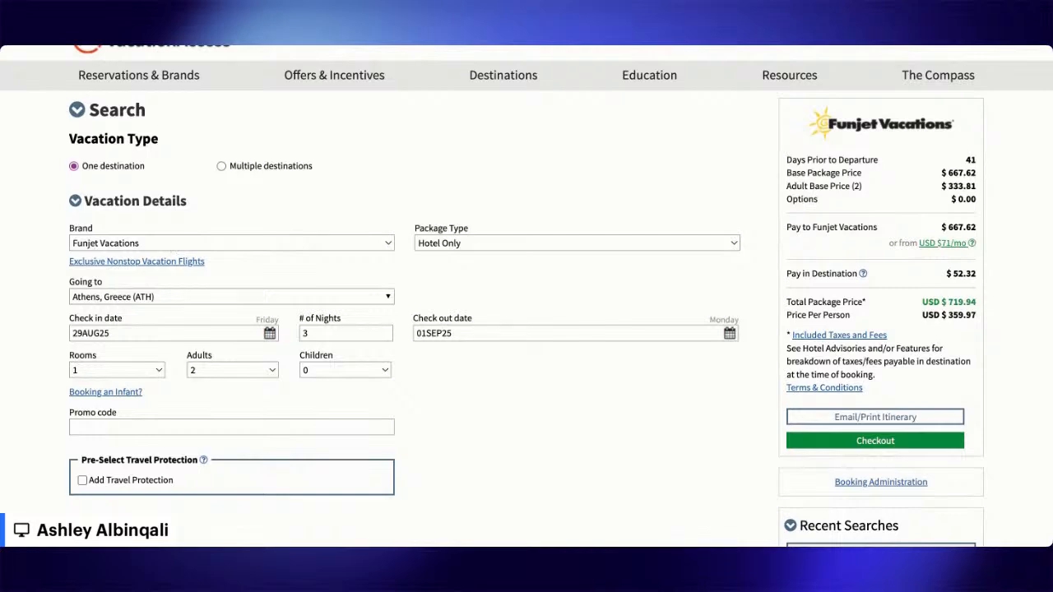
{"action": "left_click", "coordinate": [105, 243]}
{"action": "left_click", "coordinate": [445, 244]}
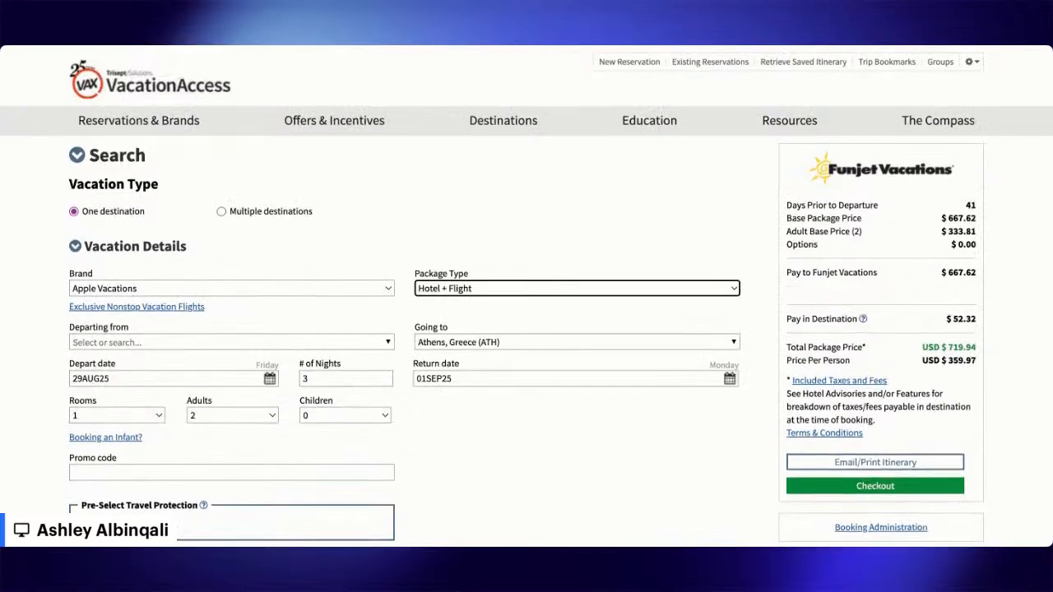
{"action": "left_click", "coordinate": [443, 291]}
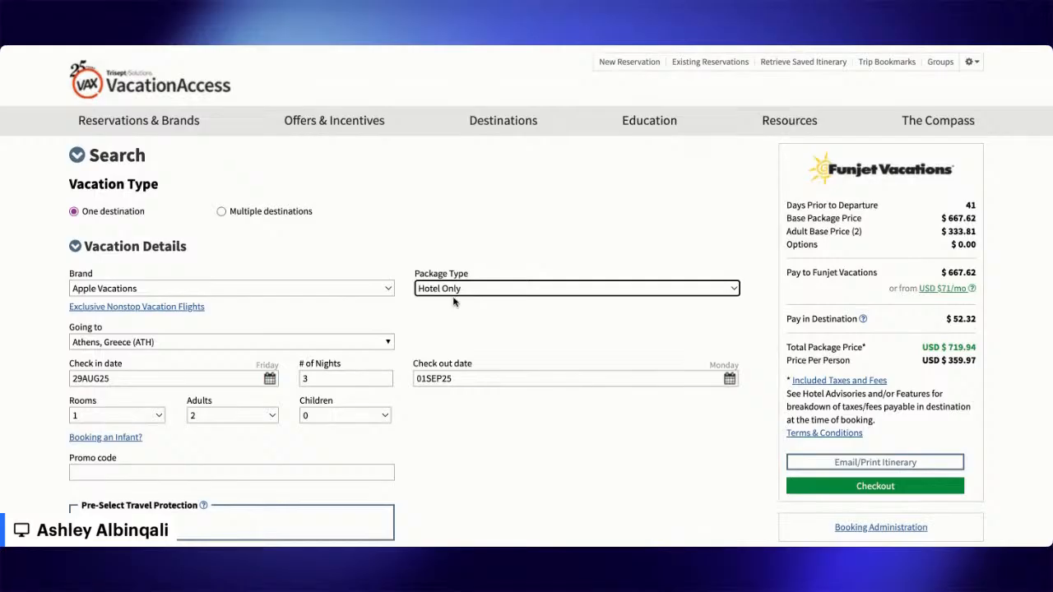
{"action": "scroll", "coordinate": [470, 292], "scroll_direction": "down", "scroll_amount": 1}
{"action": "scroll", "coordinate": [471, 291], "scroll_direction": "down", "scroll_amount": 1}
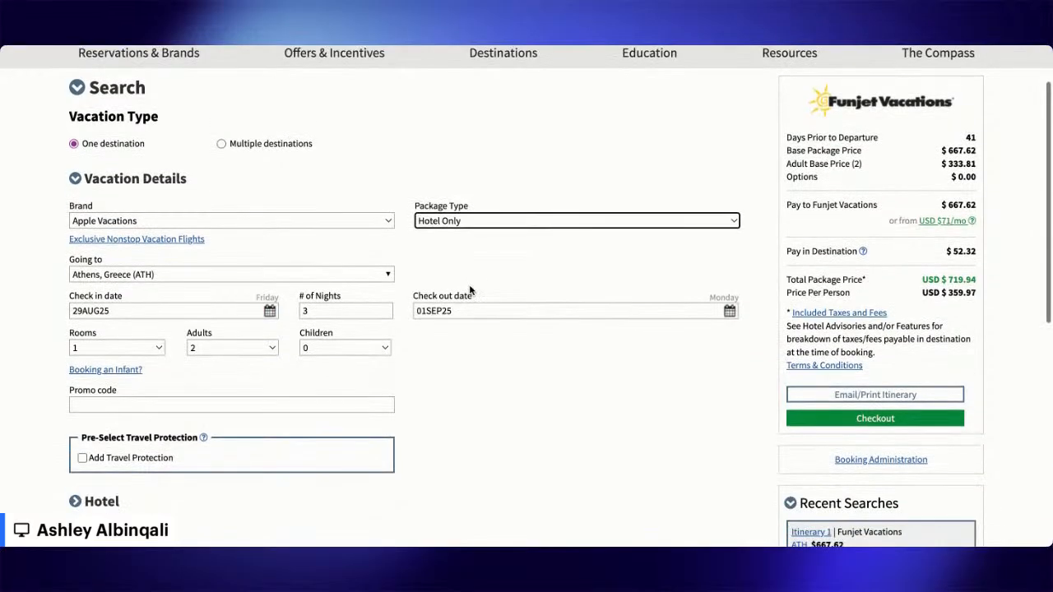
{"action": "scroll", "coordinate": [471, 292], "scroll_direction": "down", "scroll_amount": 5}
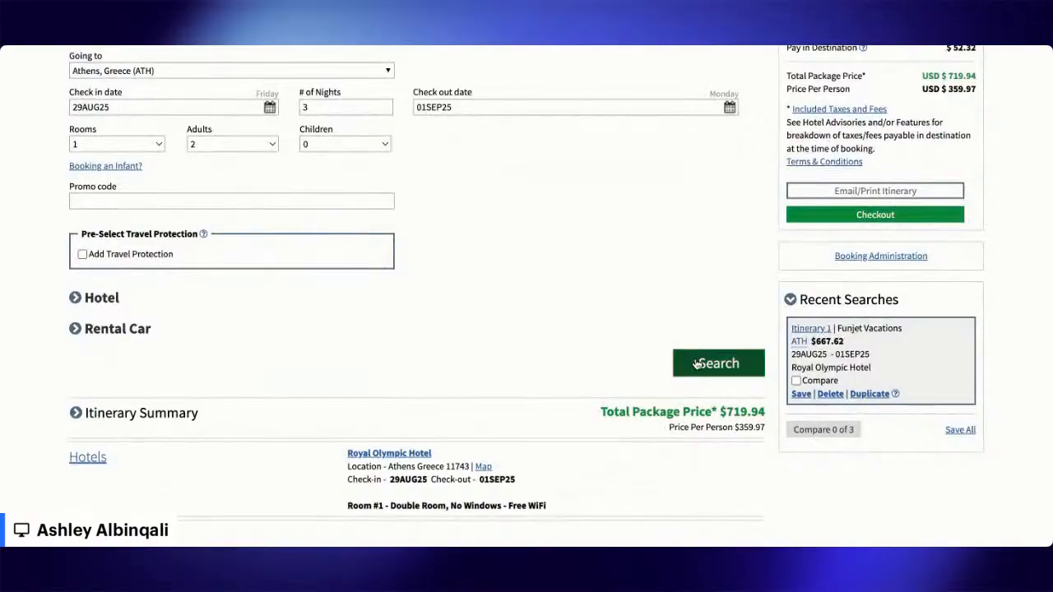
{"action": "left_click", "coordinate": [696, 363]}
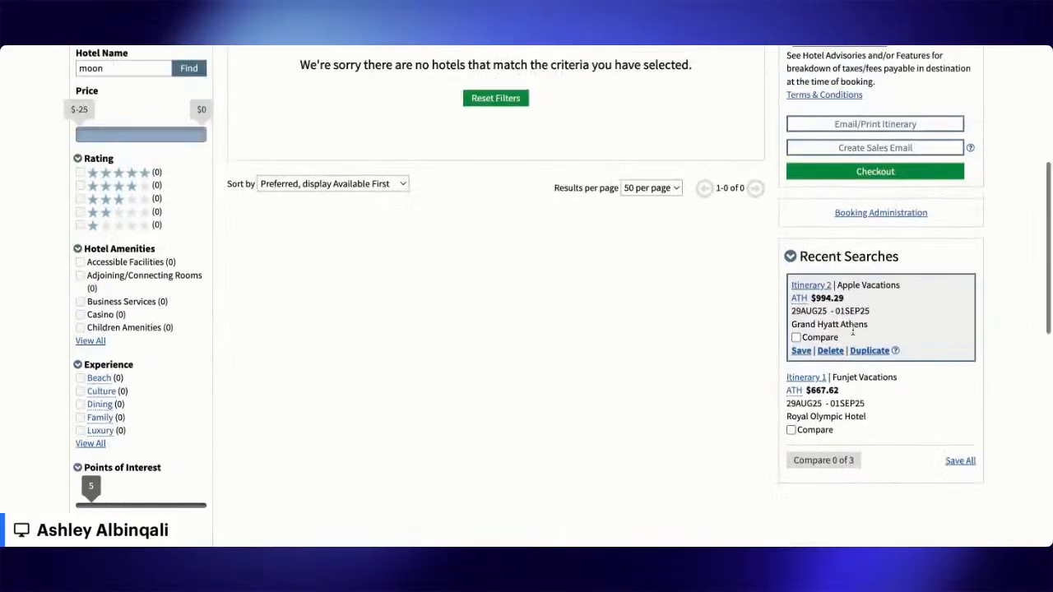
Step: Filter the Apple Vacations results by the hotel name "royal olympic" and select the Royal Olympic Hotel's "Double Room, No Windows - Free WiFi"
{"action": "scroll", "coordinate": [853, 332], "scroll_direction": "up", "scroll_amount": 4}
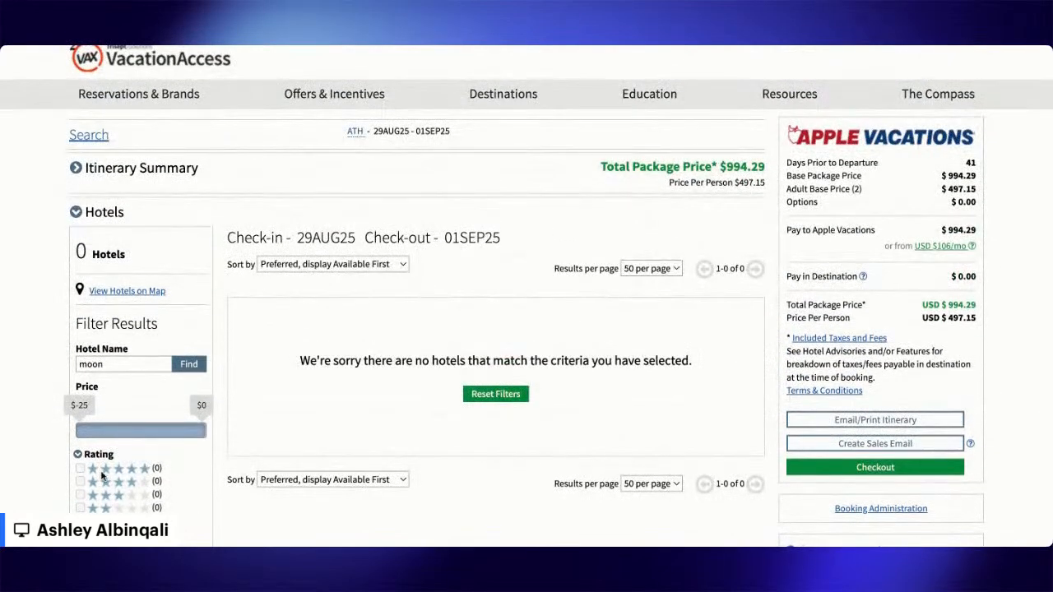
{"action": "double_click", "coordinate": [124, 364]}
{"action": "key", "text": "BackSpace"}
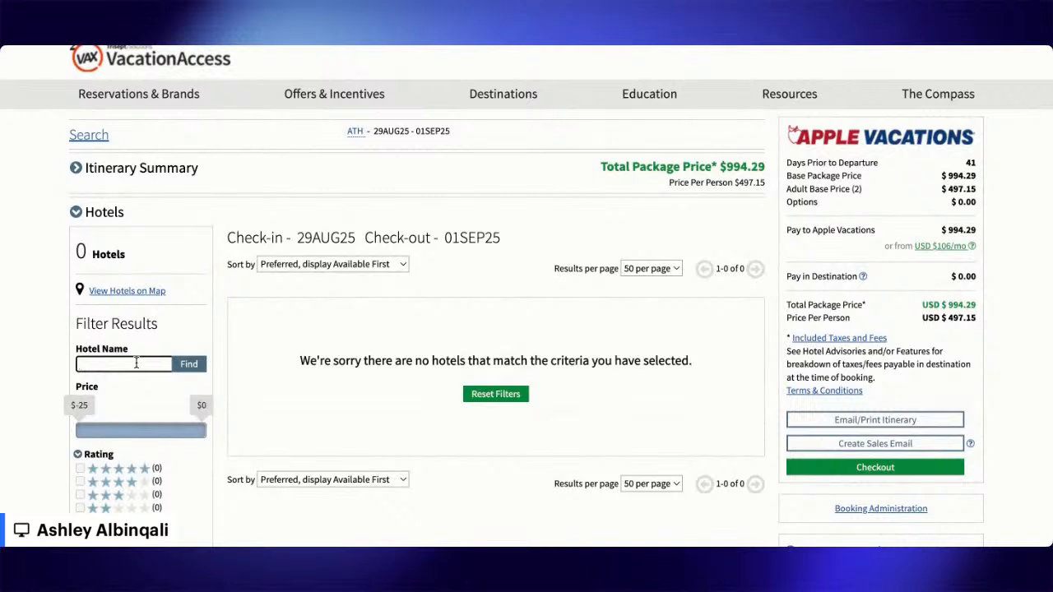
{"action": "type", "text": "royal olympic"}
{"action": "left_click", "coordinate": [192, 365]}
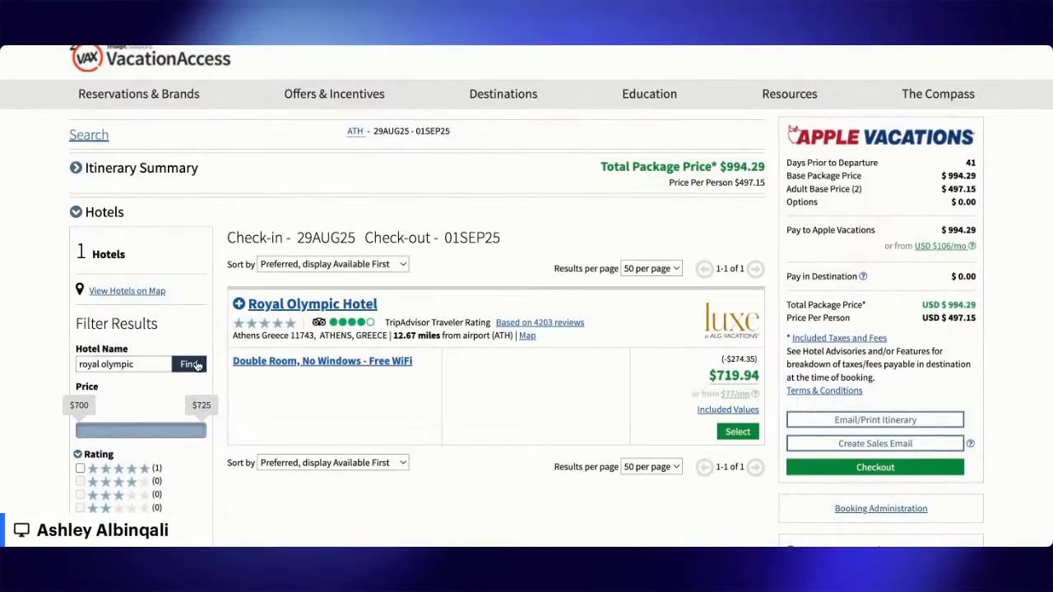
{"action": "left_click", "coordinate": [738, 434]}
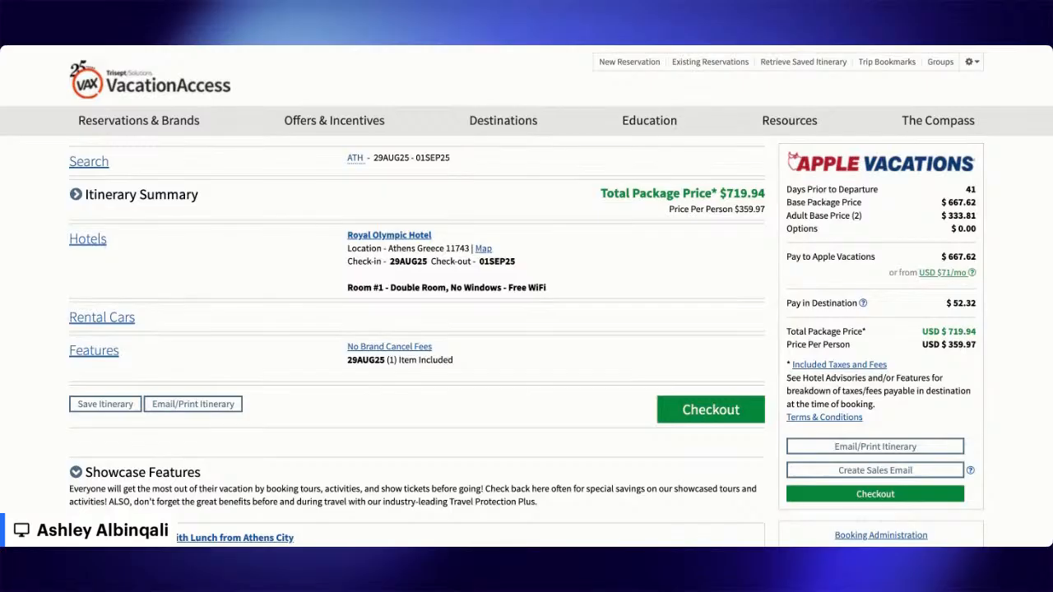
Step: Compare the Apple Vacations itinerary's pricing with the Funjet one in the recent searches, and reopen the Funjet Vacations itinerary
{"action": "scroll", "coordinate": [836, 246], "scroll_direction": "down", "scroll_amount": 5}
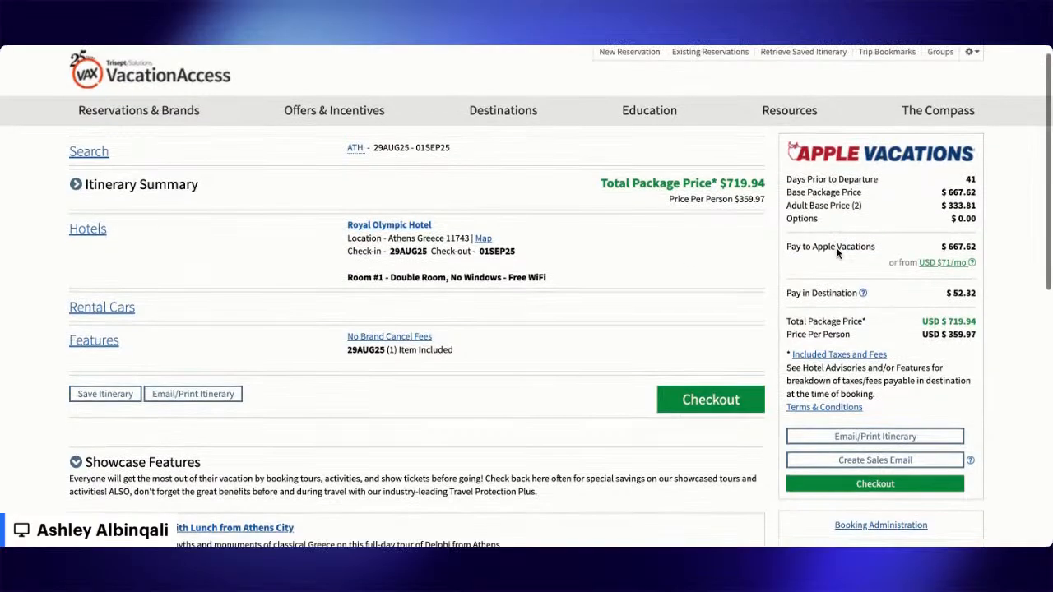
{"action": "scroll", "coordinate": [836, 247], "scroll_direction": "down", "scroll_amount": 4}
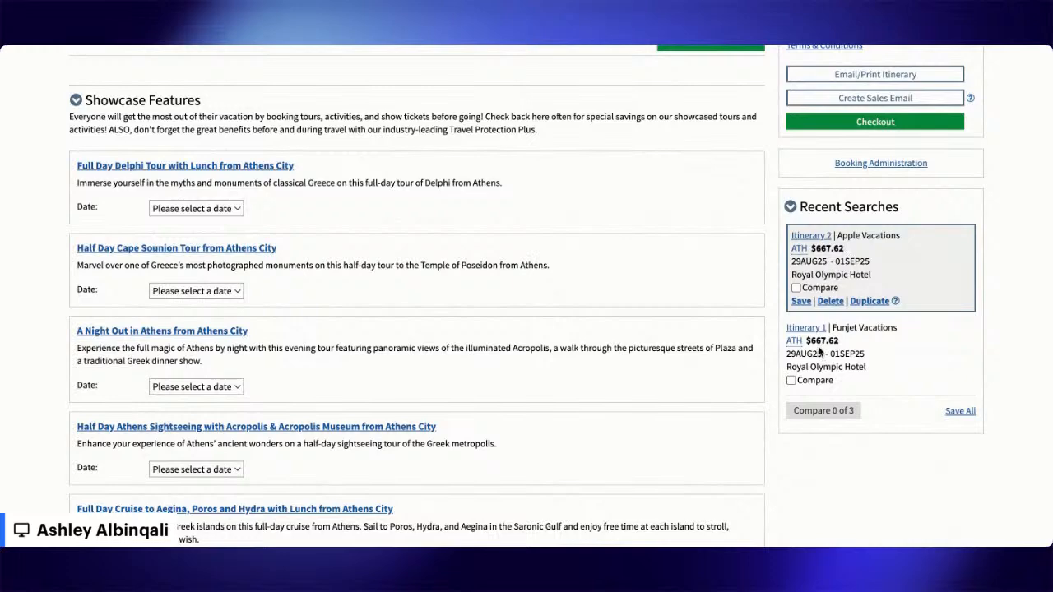
{"action": "scroll", "coordinate": [837, 207], "scroll_direction": "up", "scroll_amount": 9}
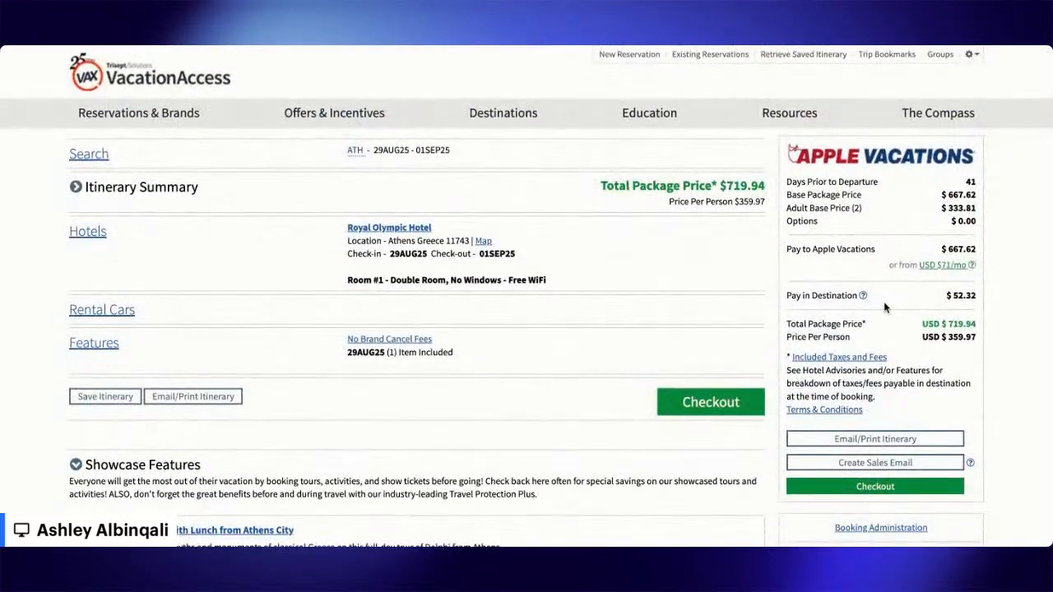
{"action": "left_click_drag", "start_coordinate": [945, 305], "coordinate": [974, 308]}
{"action": "scroll", "coordinate": [974, 309], "scroll_direction": "down", "scroll_amount": 3}
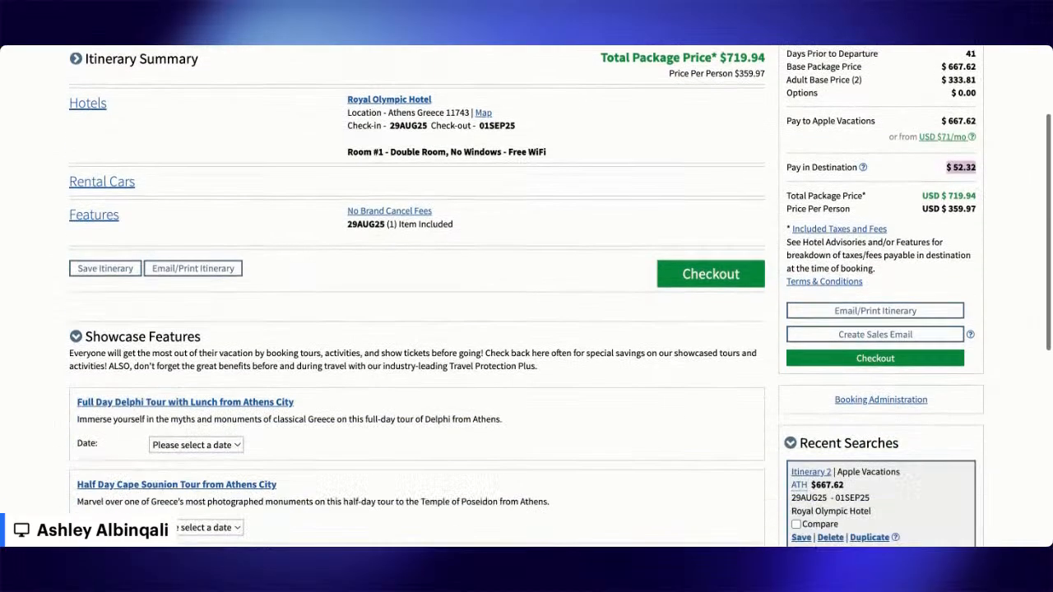
{"action": "scroll", "coordinate": [973, 354], "scroll_direction": "down", "scroll_amount": 1}
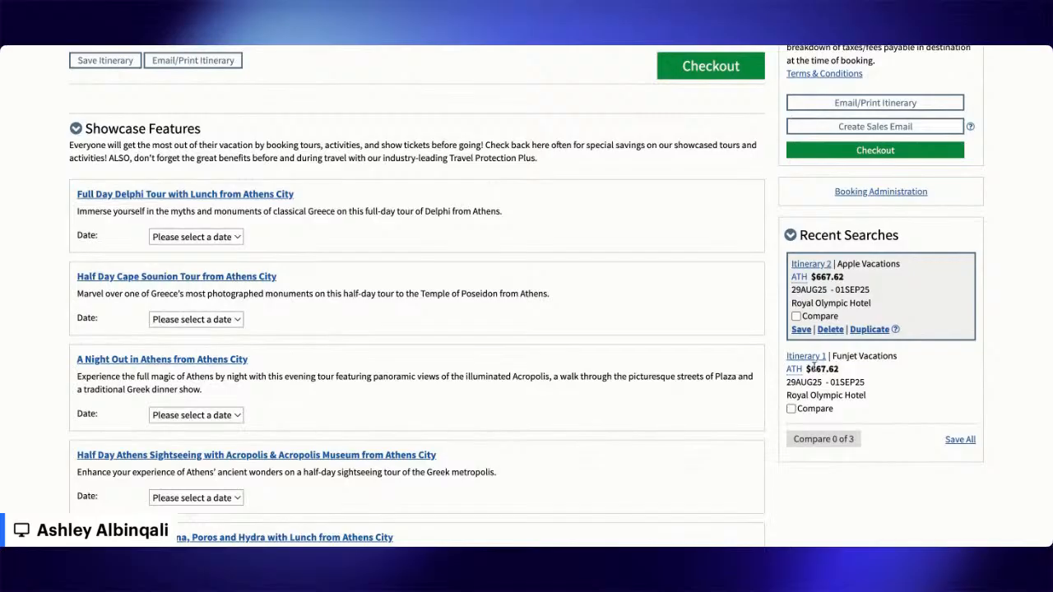
{"action": "left_click", "coordinate": [810, 357]}
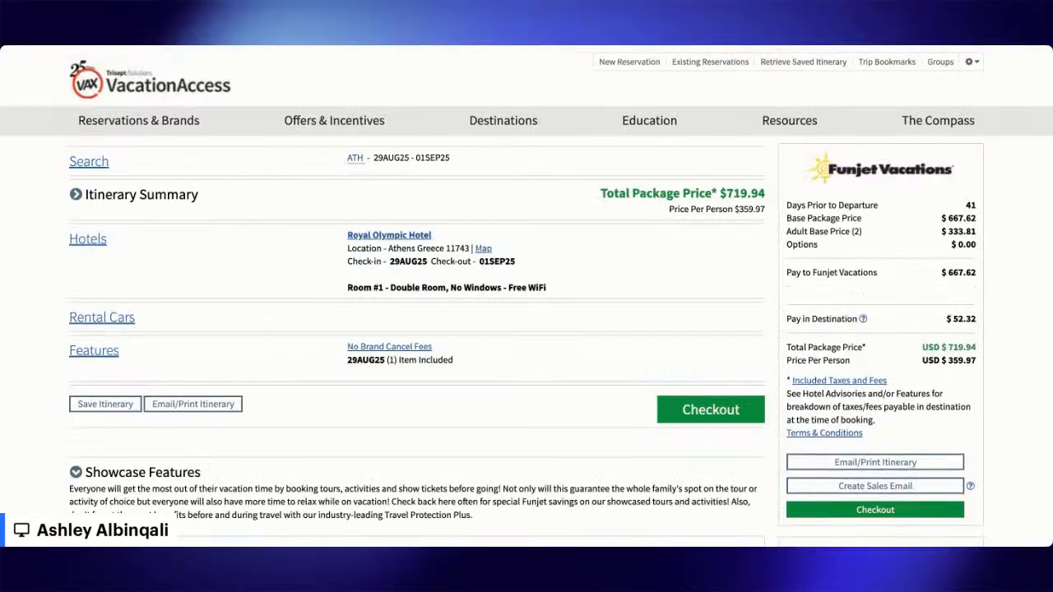
Step: Edit the Funjet Vacations search to use the Flight + Hotel package type and try to run it
{"action": "mouse_move", "coordinate": [107, 131]}
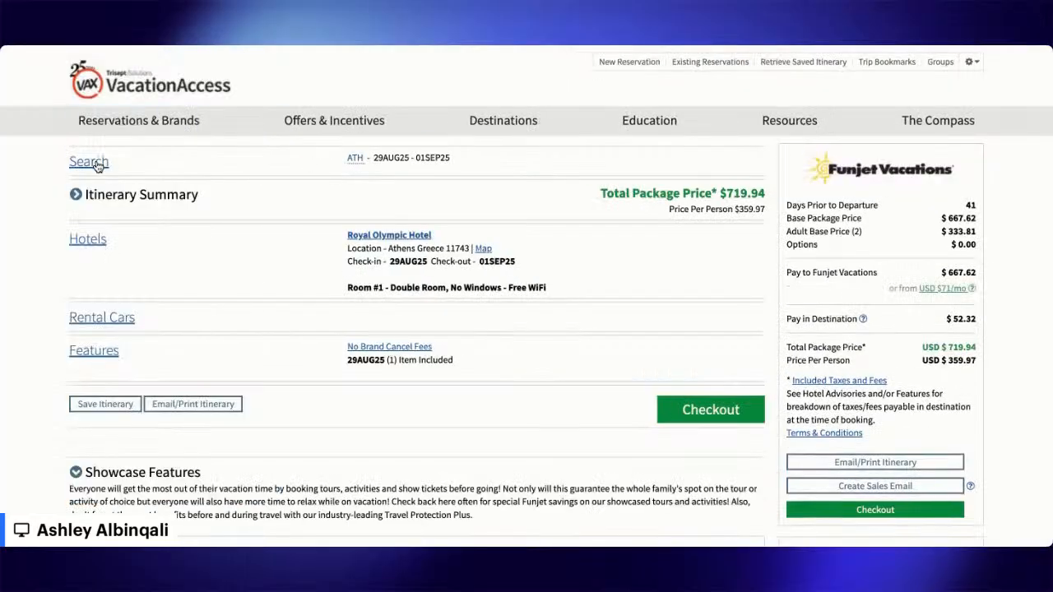
{"action": "left_click", "coordinate": [88, 162]}
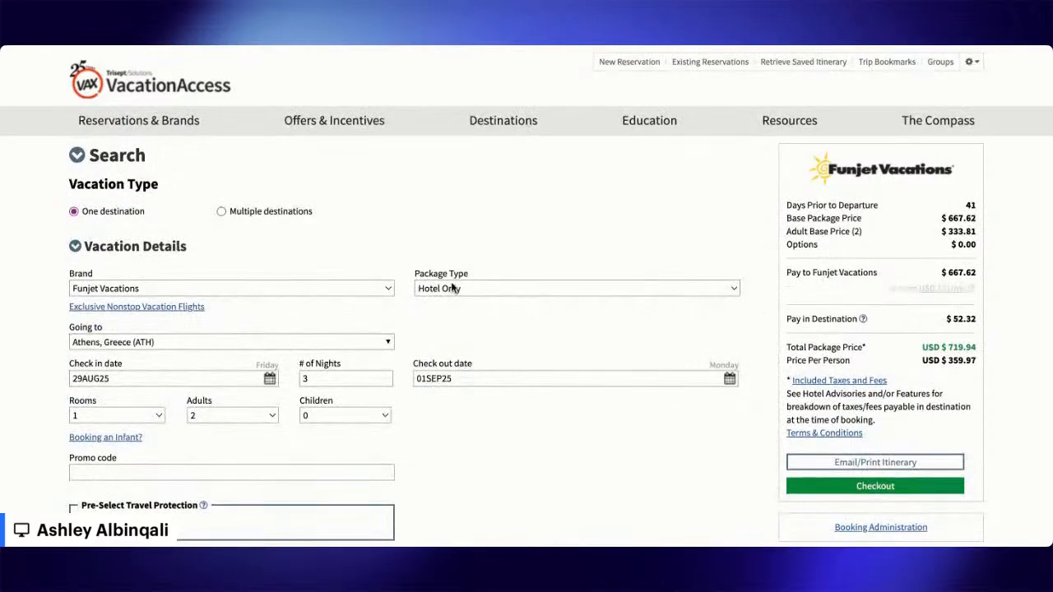
{"action": "left_click", "coordinate": [452, 288]}
{"action": "left_click", "coordinate": [453, 218]}
{"action": "scroll", "coordinate": [453, 218], "scroll_direction": "down", "scroll_amount": 1}
{"action": "scroll", "coordinate": [453, 212], "scroll_direction": "down", "scroll_amount": 1}
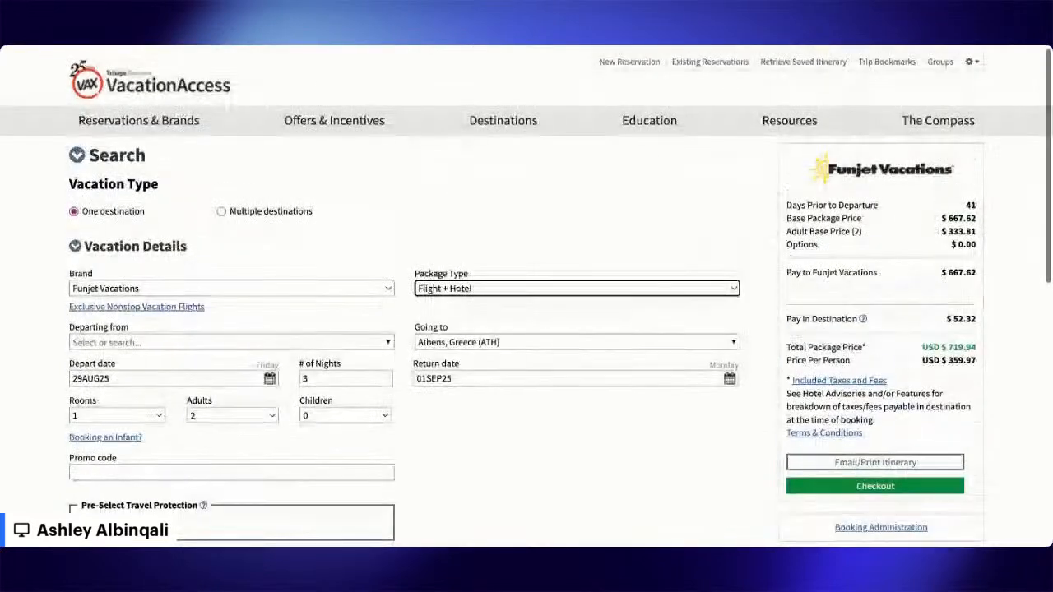
{"action": "scroll", "coordinate": [454, 247], "scroll_direction": "down", "scroll_amount": 4}
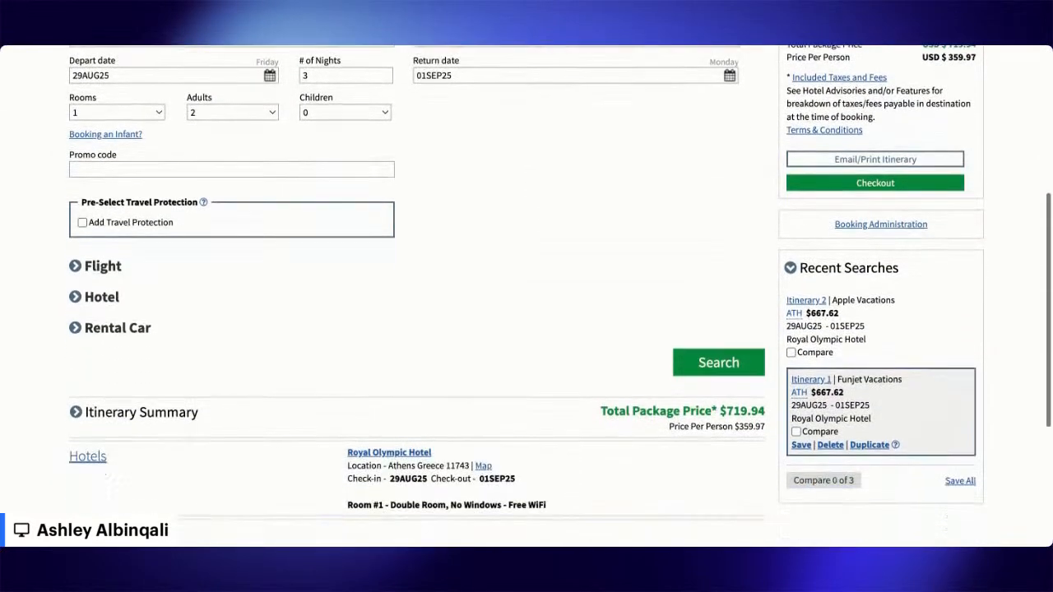
{"action": "left_click", "coordinate": [697, 362]}
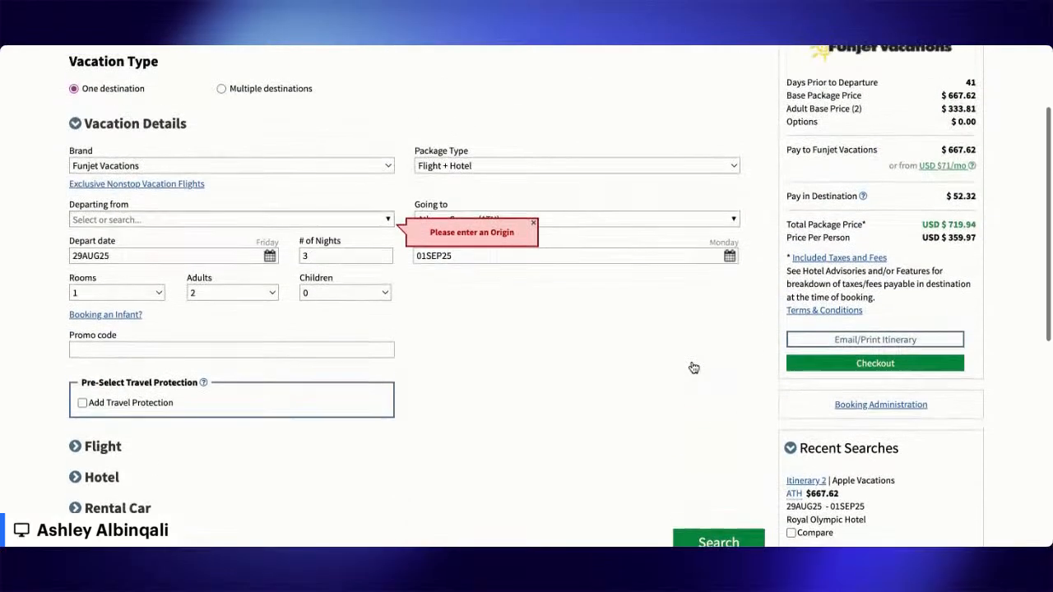
Step: Set the departure city to "New York - All Airports, New York (NYC)" and run the flight and hotel search
{"action": "left_click", "coordinate": [272, 215]}
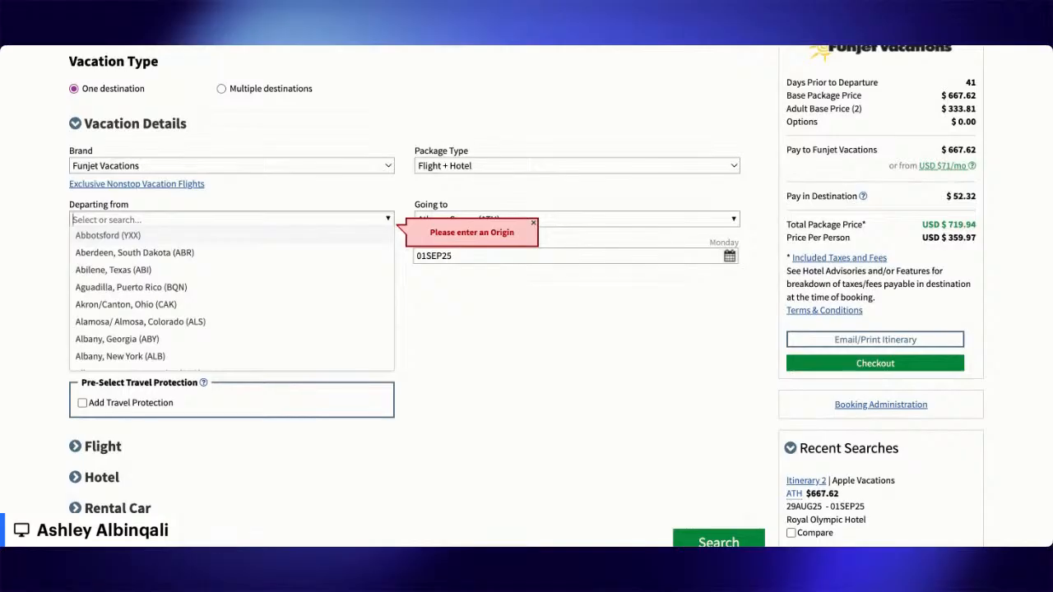
{"action": "type", "text": "f"}
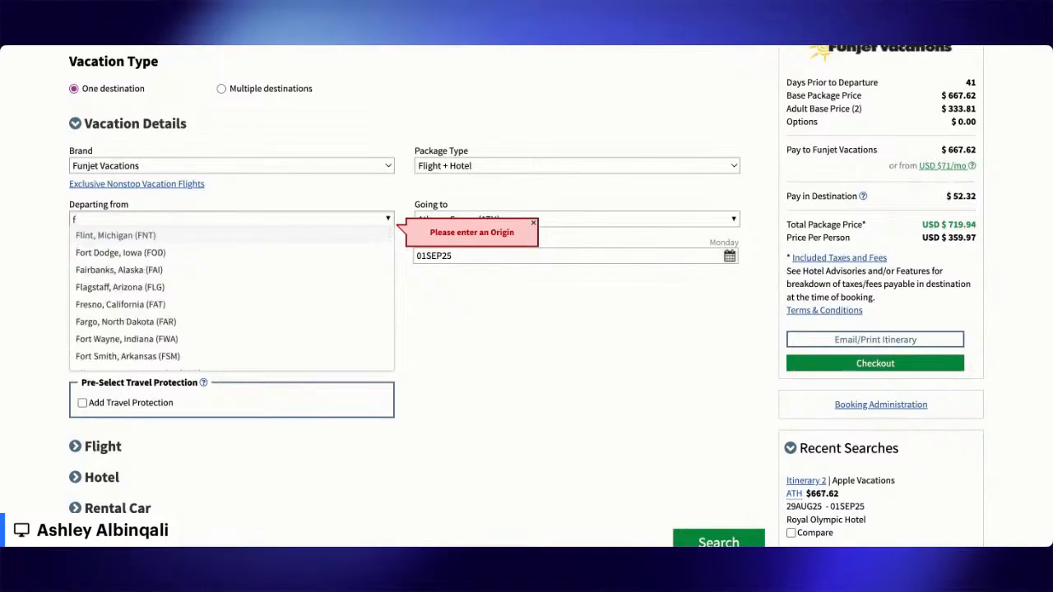
{"action": "key", "text": "BackSpace"}
{"action": "type", "text": "n"}
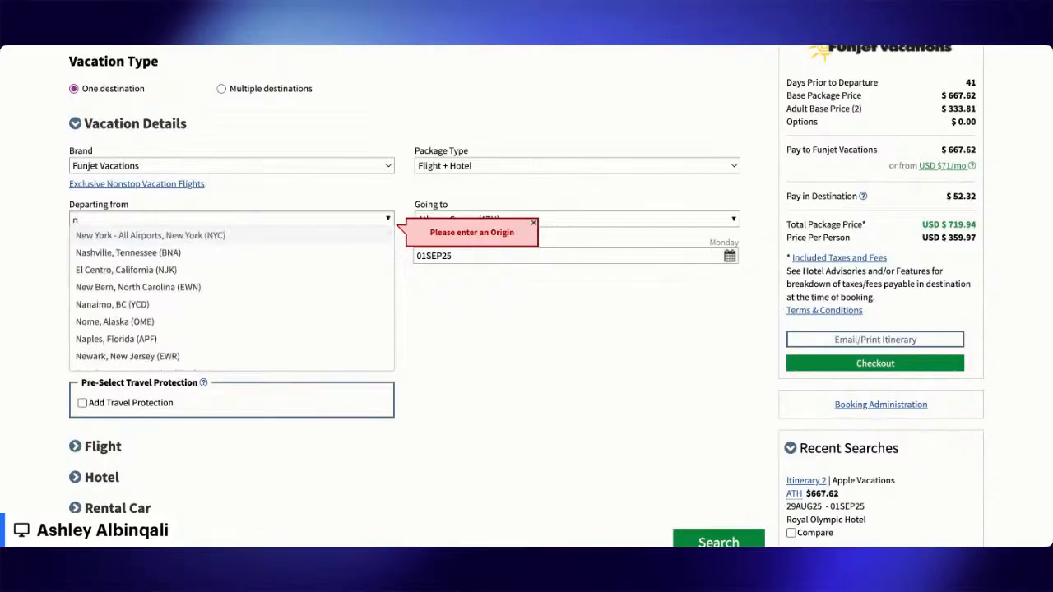
{"action": "type", "text": "y"}
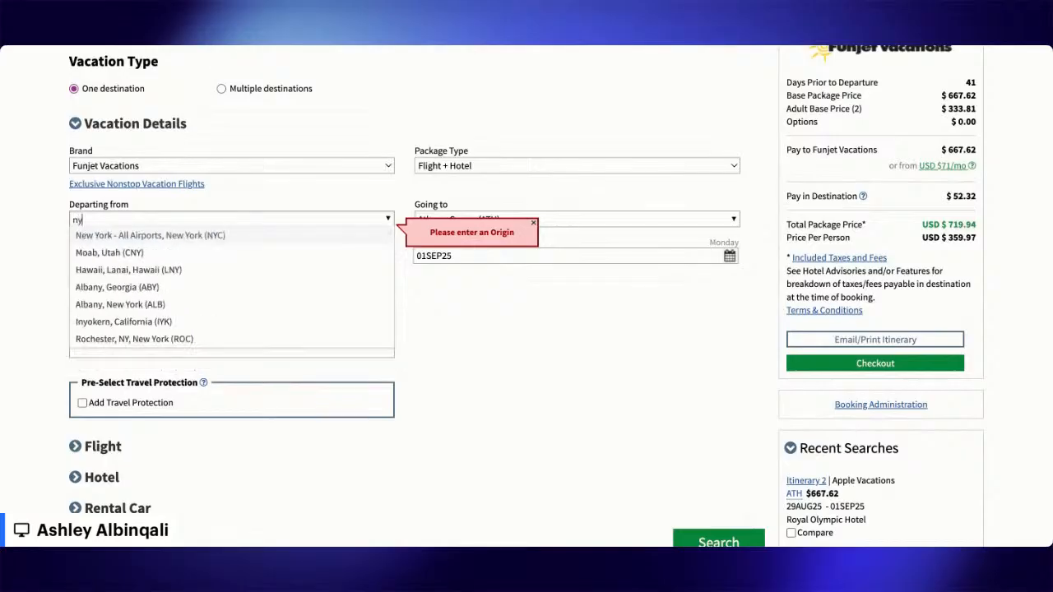
{"action": "left_click", "coordinate": [167, 237]}
{"action": "scroll", "coordinate": [737, 444], "scroll_direction": "down", "scroll_amount": 1}
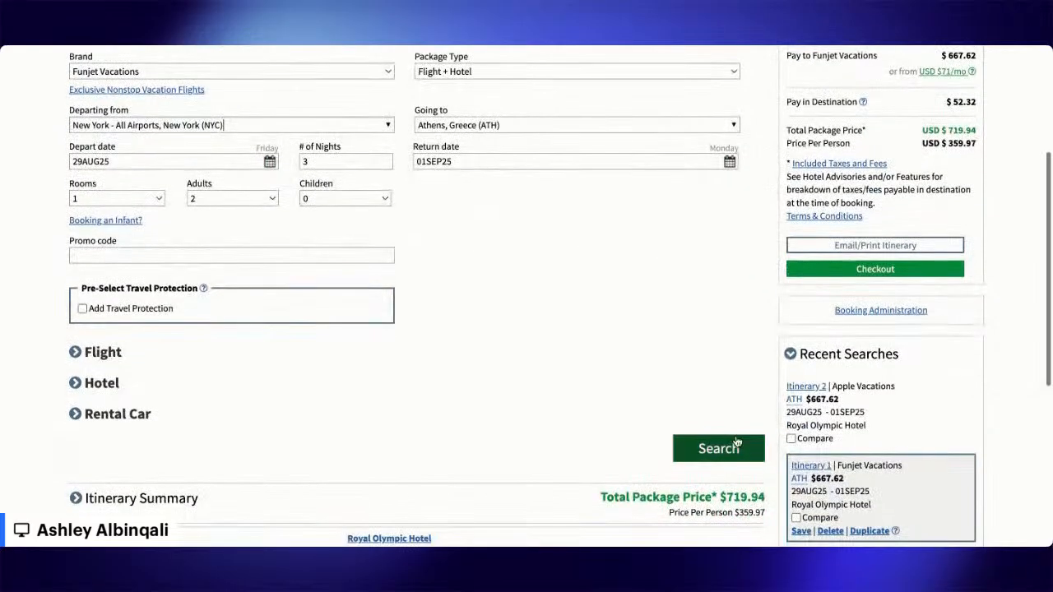
{"action": "left_click", "coordinate": [737, 445]}
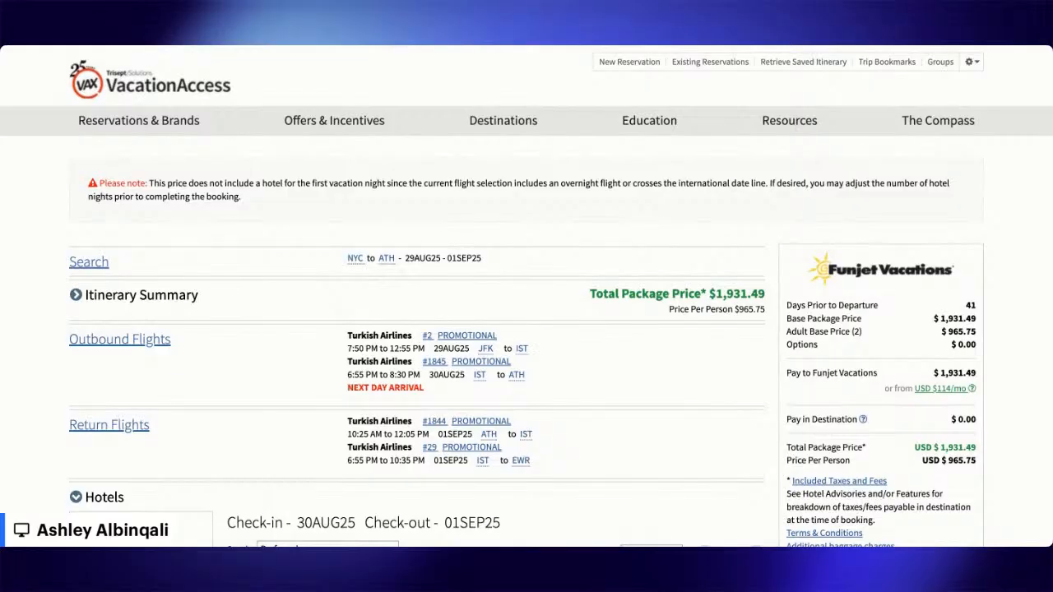
Step: Filter the package's hotels by the name "royal" and select the Royal Olympic Hotel's "Double Room, No Windows - Free WiFi"
{"action": "scroll", "coordinate": [914, 328], "scroll_direction": "down", "scroll_amount": 2}
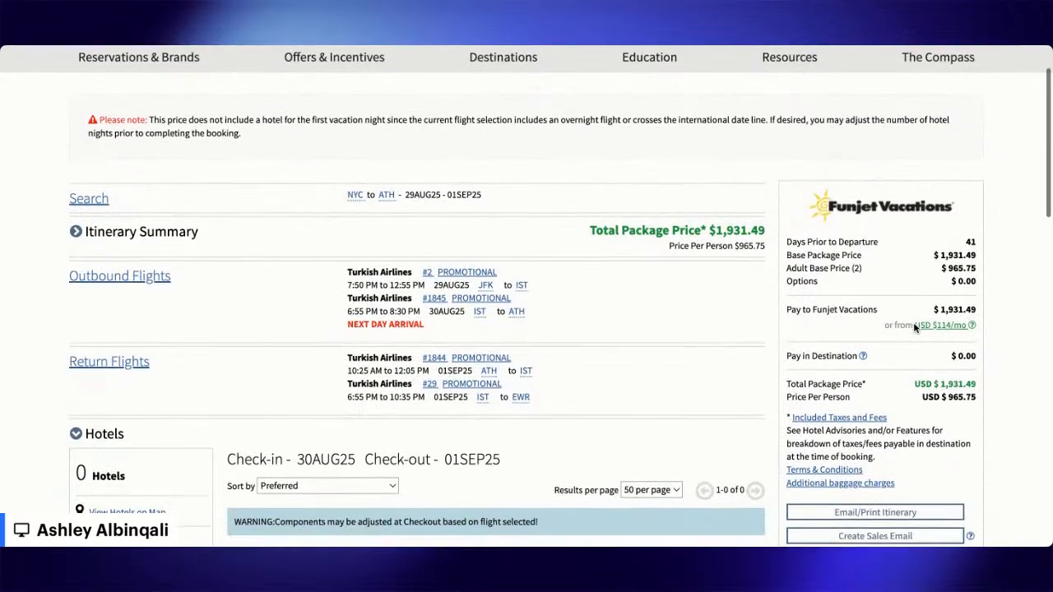
{"action": "scroll", "coordinate": [914, 328], "scroll_direction": "down", "scroll_amount": 2}
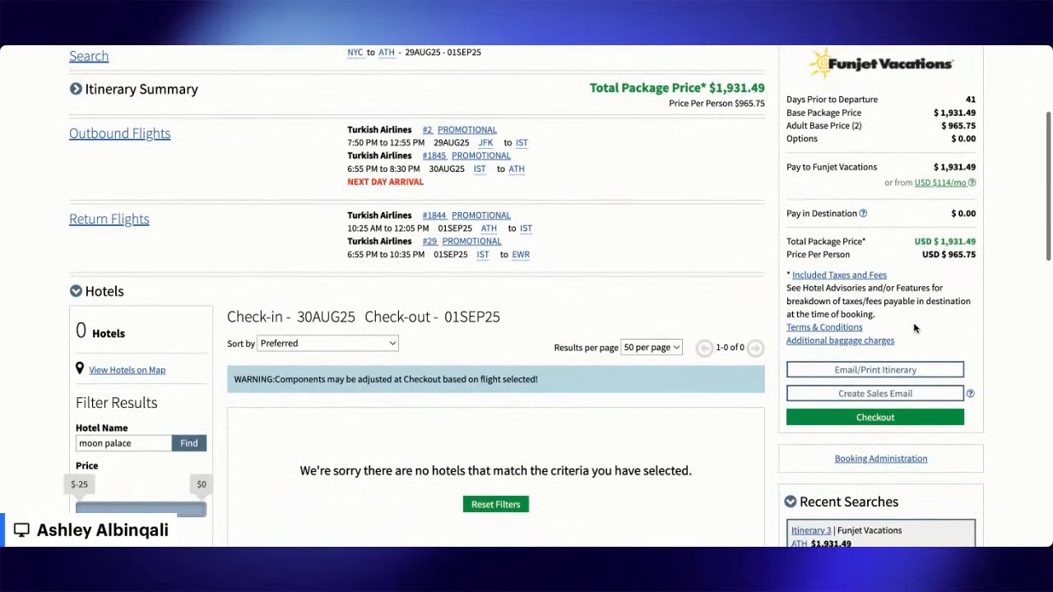
{"action": "scroll", "coordinate": [914, 328], "scroll_direction": "up", "scroll_amount": 1}
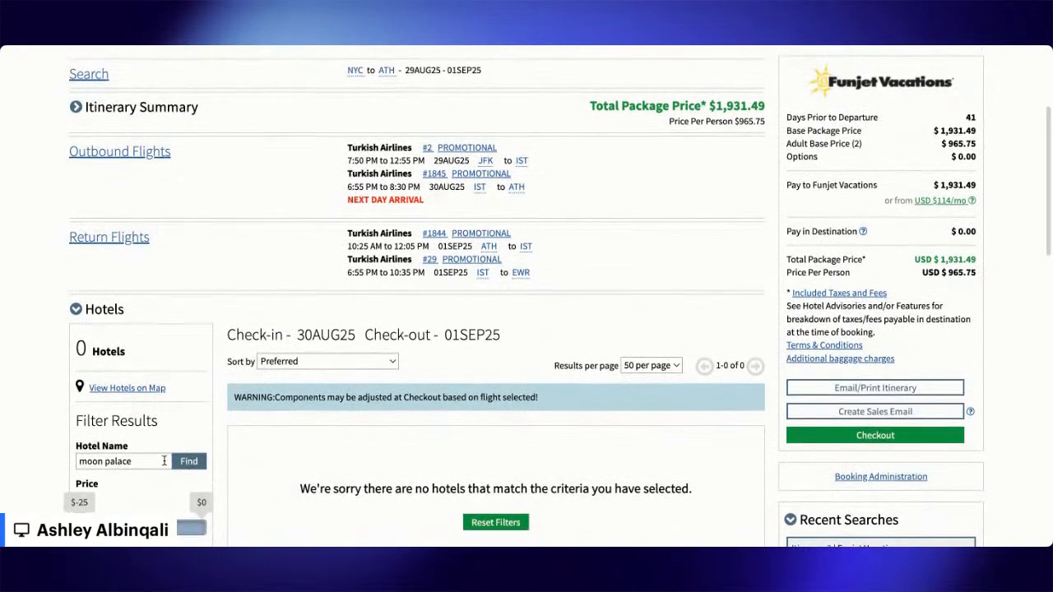
{"action": "left_click_drag", "start_coordinate": [160, 461], "coordinate": [0, 445]}
{"action": "type", "text": "royal"}
{"action": "key", "text": "Return"}
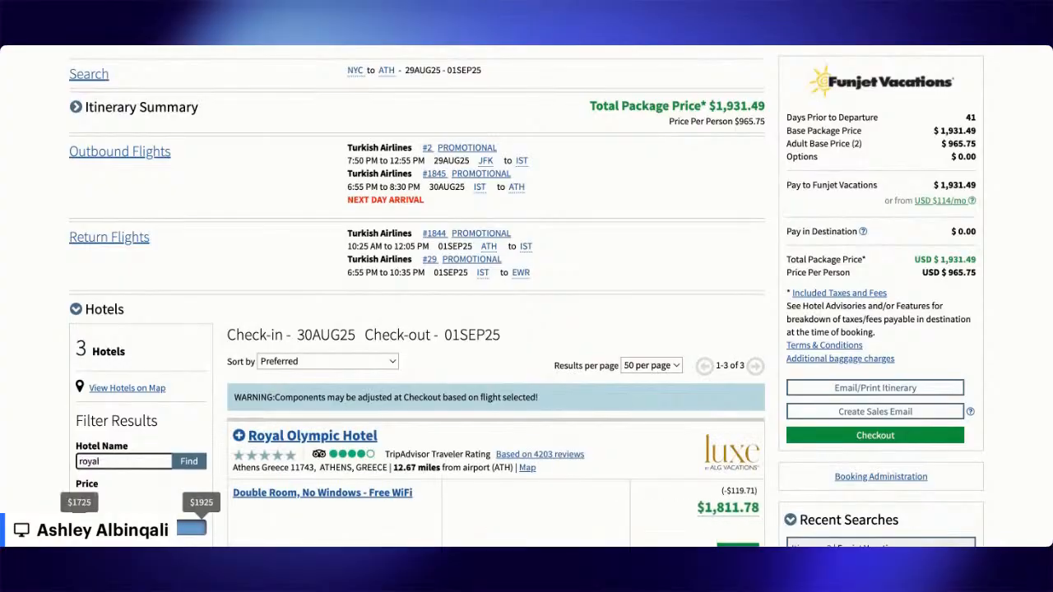
{"action": "scroll", "coordinate": [494, 329], "scroll_direction": "down", "scroll_amount": 2}
{"action": "scroll", "coordinate": [527, 329], "scroll_direction": "down", "scroll_amount": 1}
{"action": "left_click", "coordinate": [738, 414]}
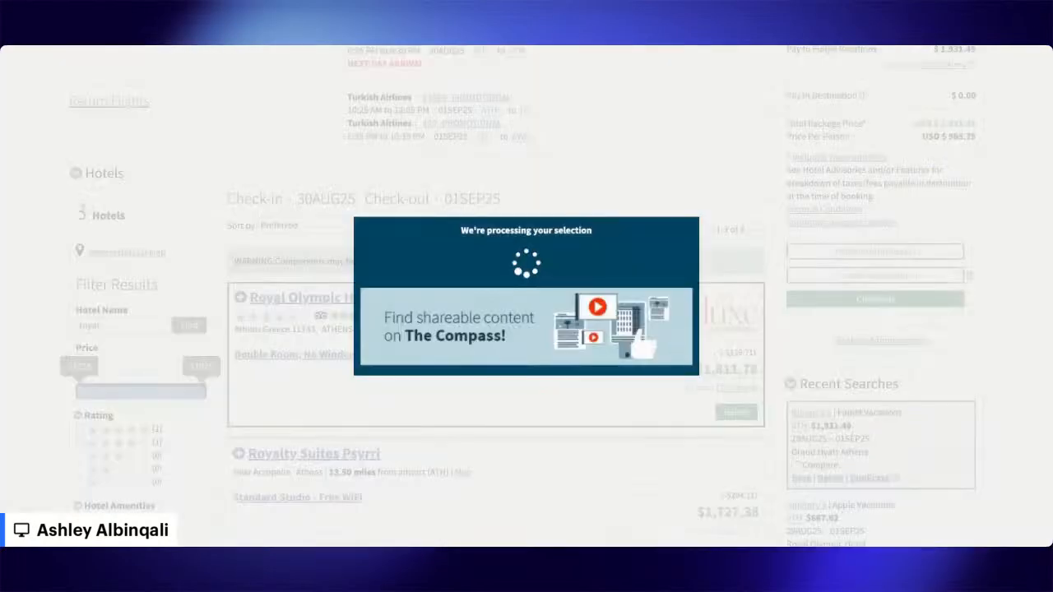
{"action": "scroll", "coordinate": [526, 329], "scroll_direction": "down", "scroll_amount": 2}
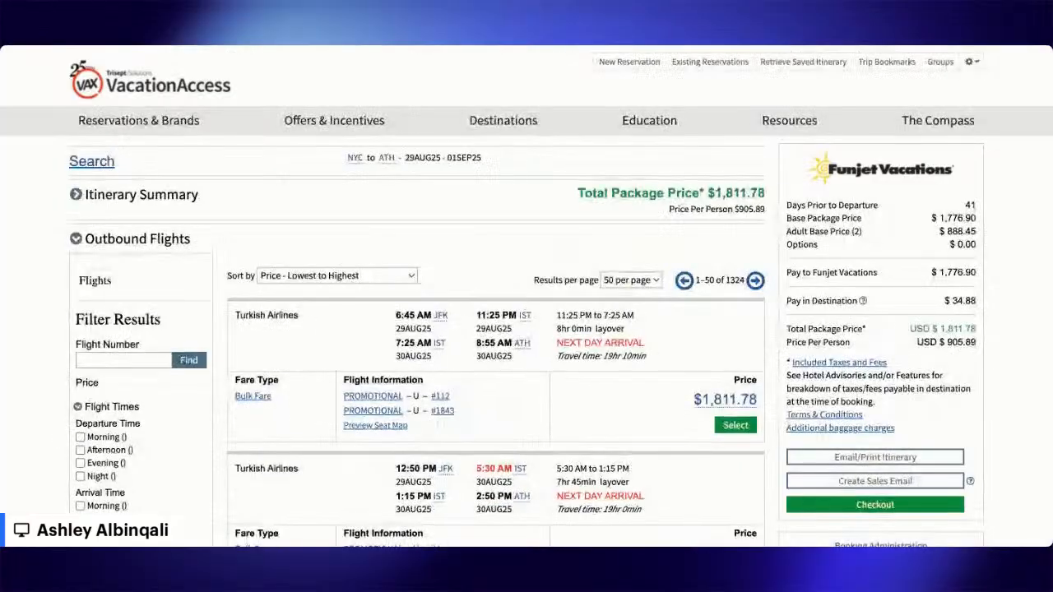
Step: Select Turkish Airlines outbound flights #112 and #1843 and return flights #1844 and #29 for the Funjet Vacations package
{"action": "scroll", "coordinate": [526, 329], "scroll_direction": "down", "scroll_amount": 5}
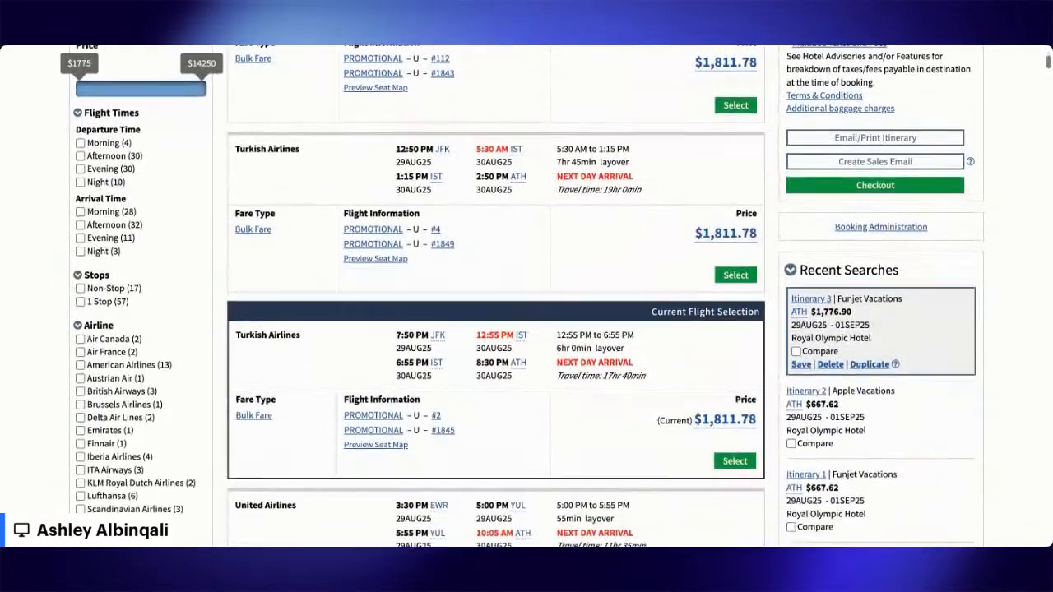
{"action": "scroll", "coordinate": [526, 329], "scroll_direction": "up", "scroll_amount": 3}
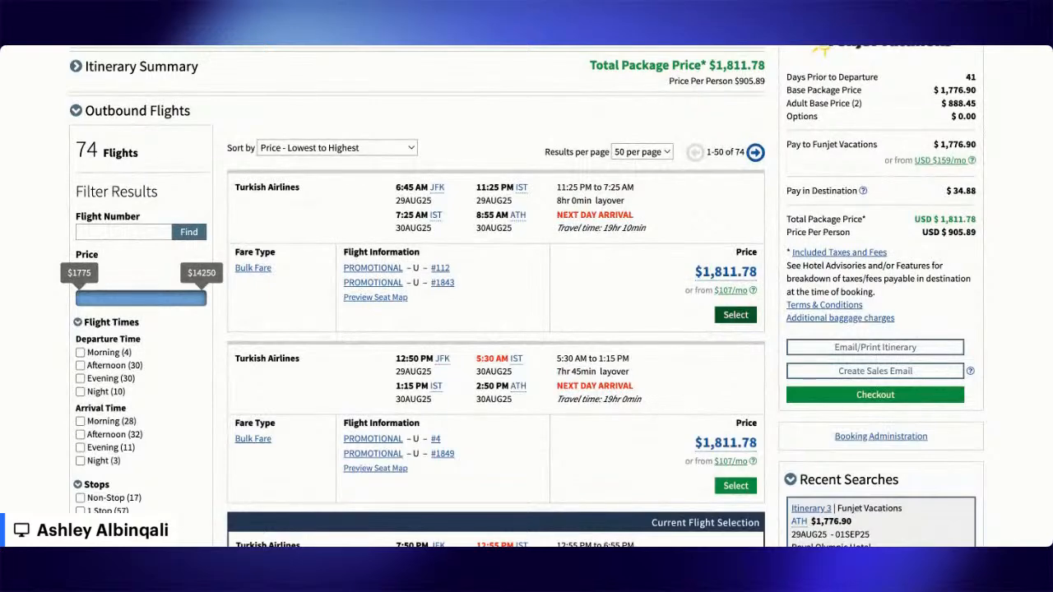
{"action": "left_click", "coordinate": [736, 315]}
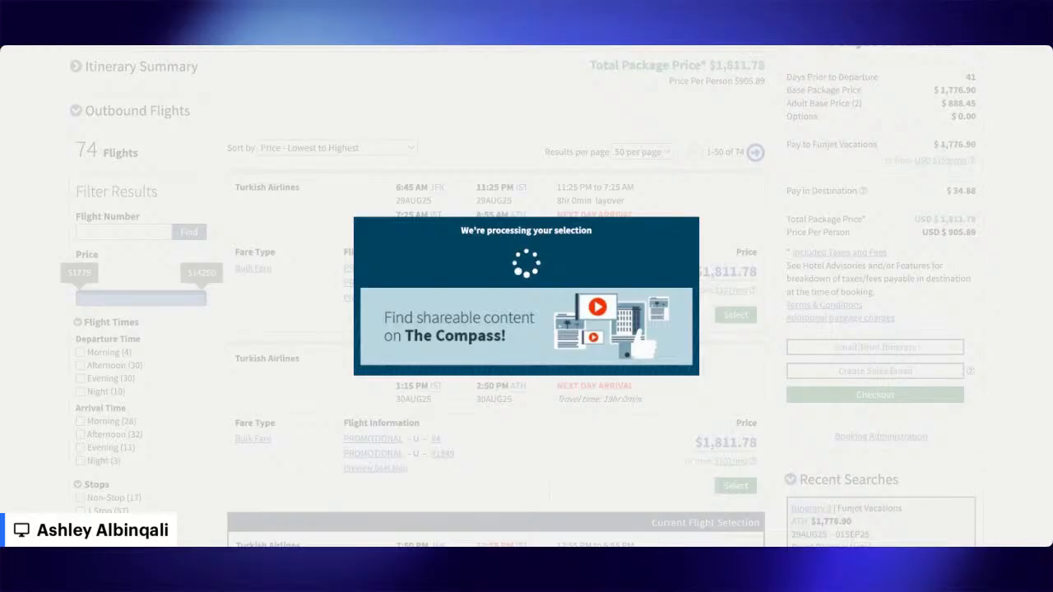
{"action": "scroll", "coordinate": [526, 329], "scroll_direction": "down", "scroll_amount": 1}
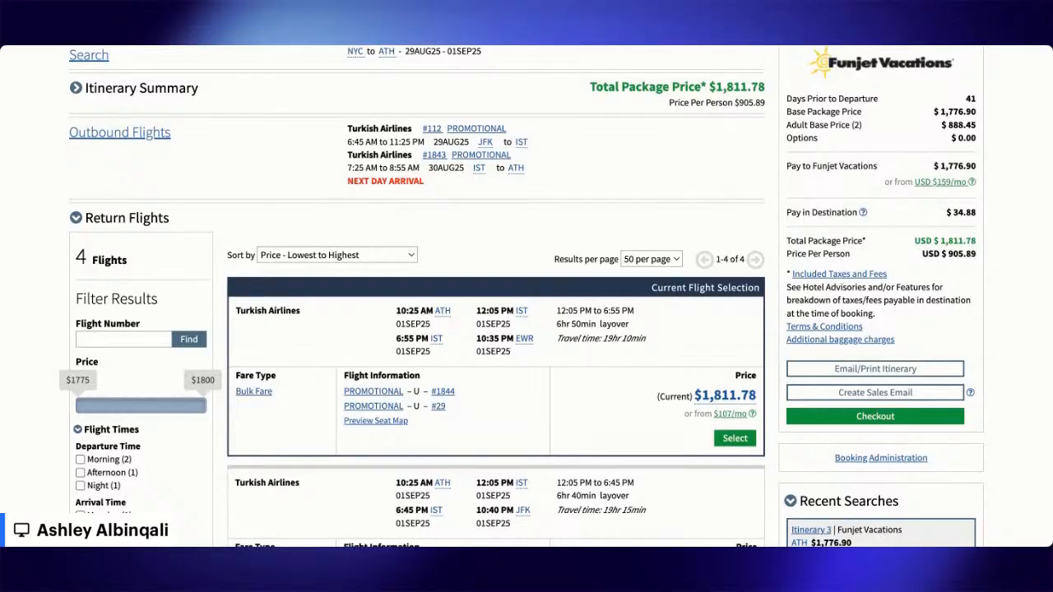
{"action": "left_click", "coordinate": [734, 437]}
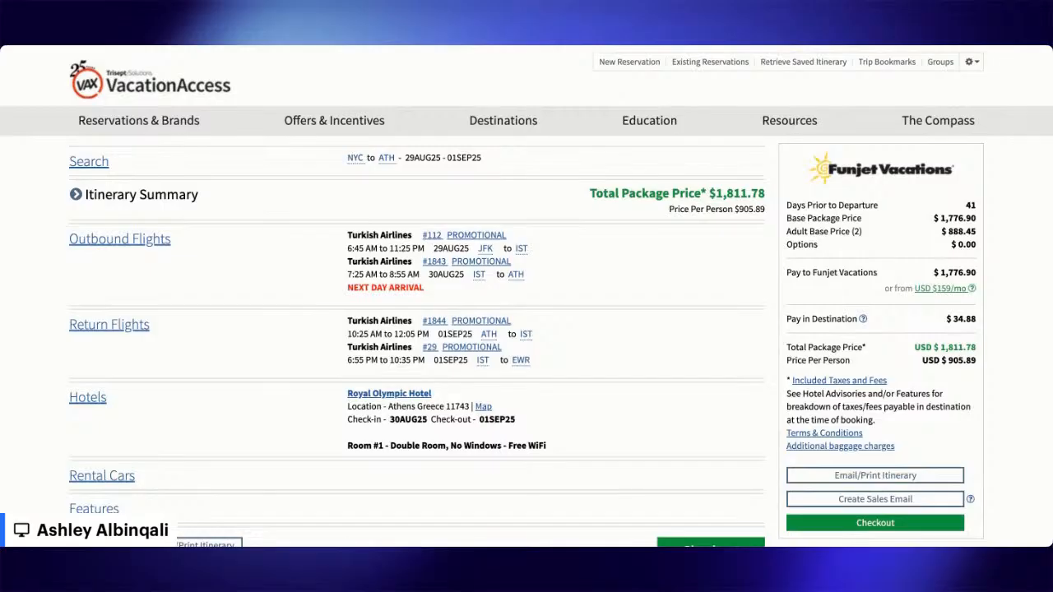
Step: Reopen the Apple Vacations itinerary from the recent searches and change its search to the Hotel + Flight package type
{"action": "scroll", "coordinate": [526, 296], "scroll_direction": "down", "scroll_amount": 2}
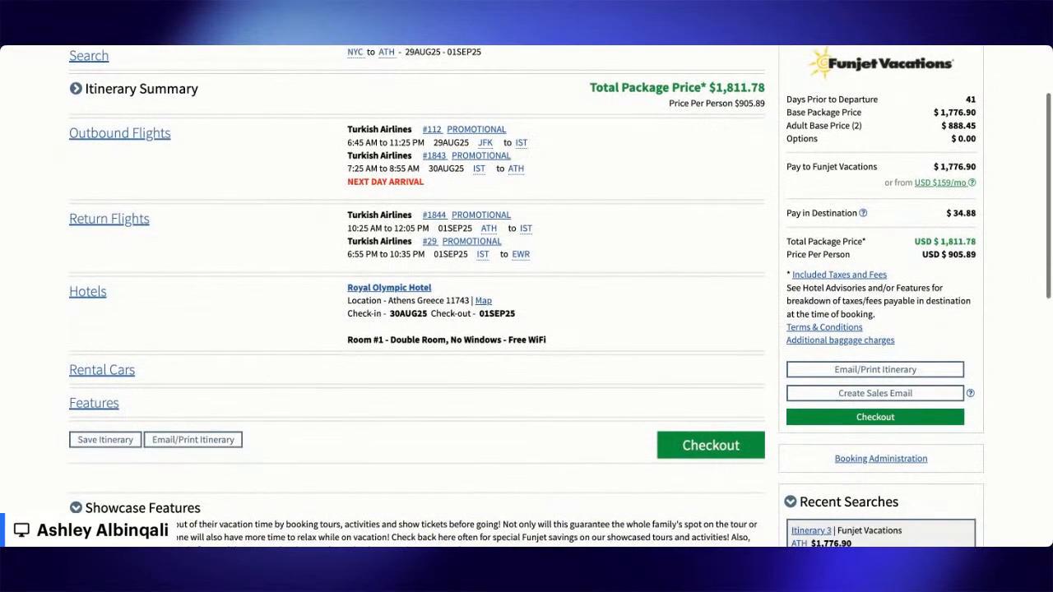
{"action": "scroll", "coordinate": [526, 296], "scroll_direction": "down", "scroll_amount": 3}
{"action": "scroll", "coordinate": [527, 296], "scroll_direction": "down", "scroll_amount": 2}
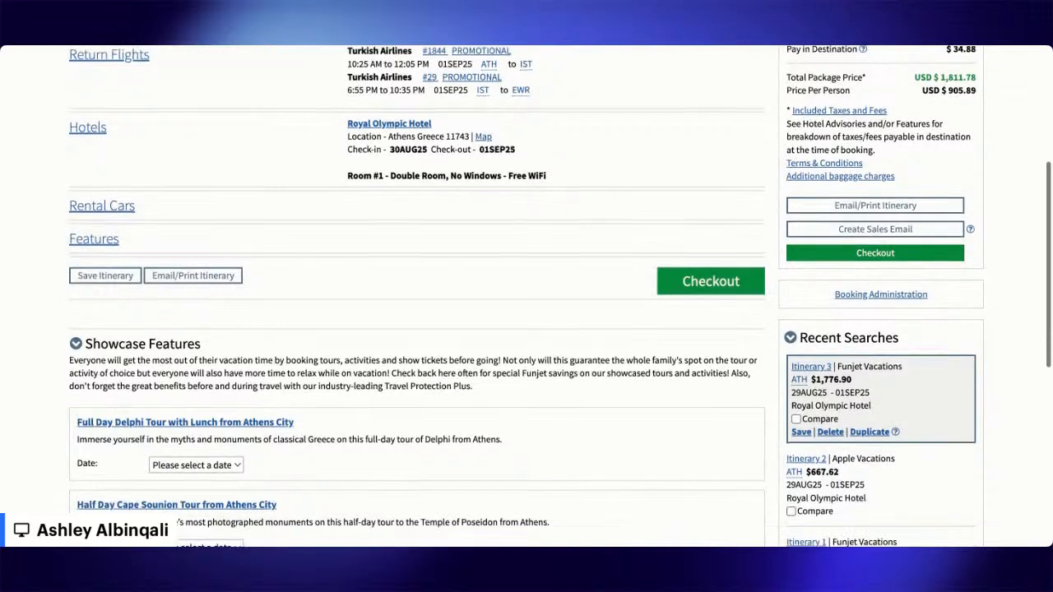
{"action": "left_click", "coordinate": [806, 351]}
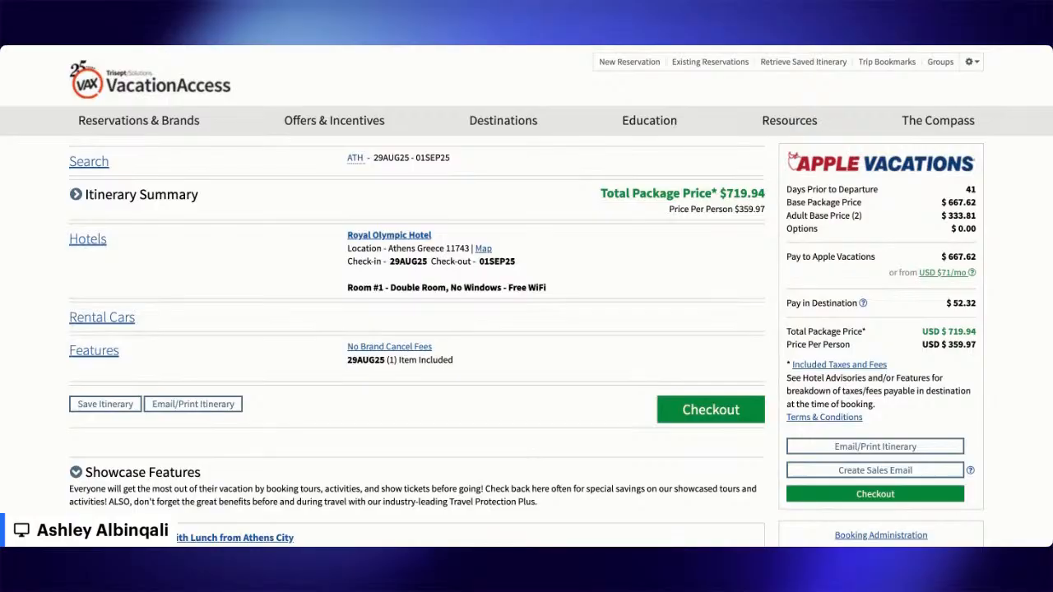
{"action": "left_click", "coordinate": [89, 161]}
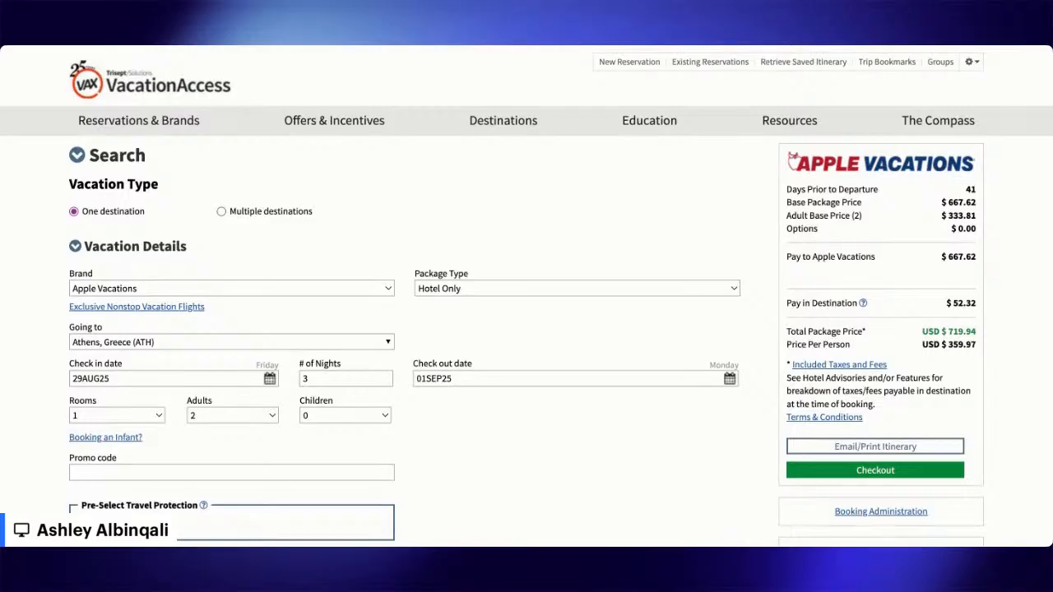
{"action": "left_click", "coordinate": [574, 232]}
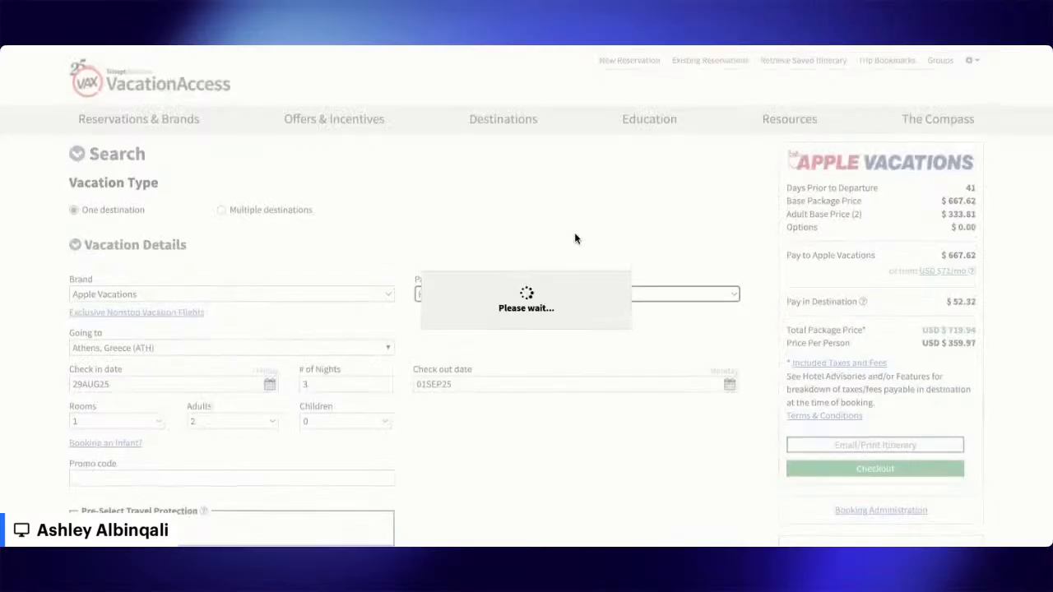
{"action": "scroll", "coordinate": [575, 232], "scroll_direction": "down", "scroll_amount": 1}
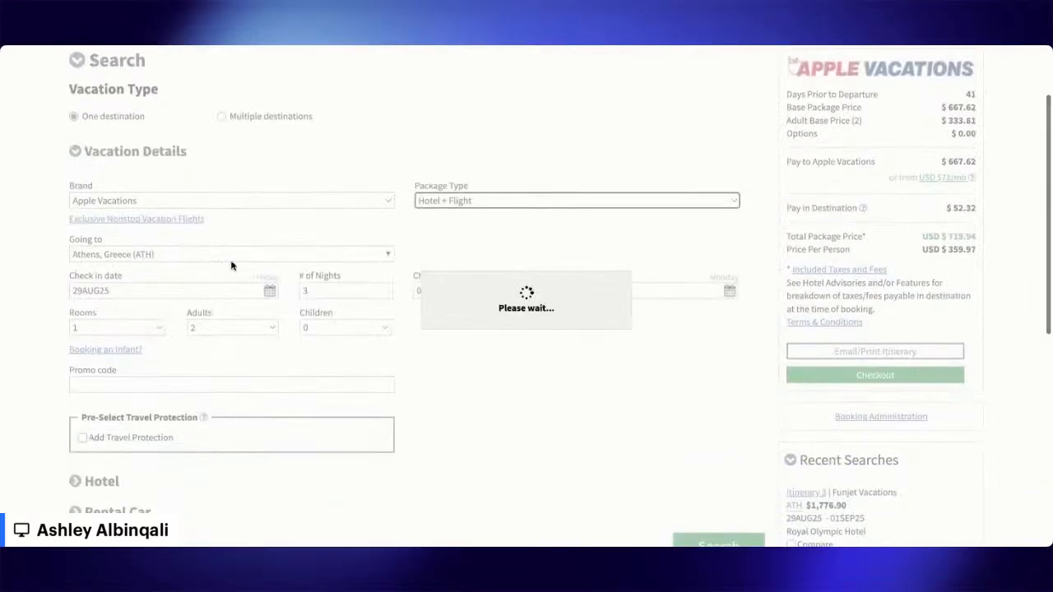
Step: Set the Apple Vacations departure city to "New York - All Airports, New York (NYC)" and run the search
{"action": "left_click", "coordinate": [115, 342]}
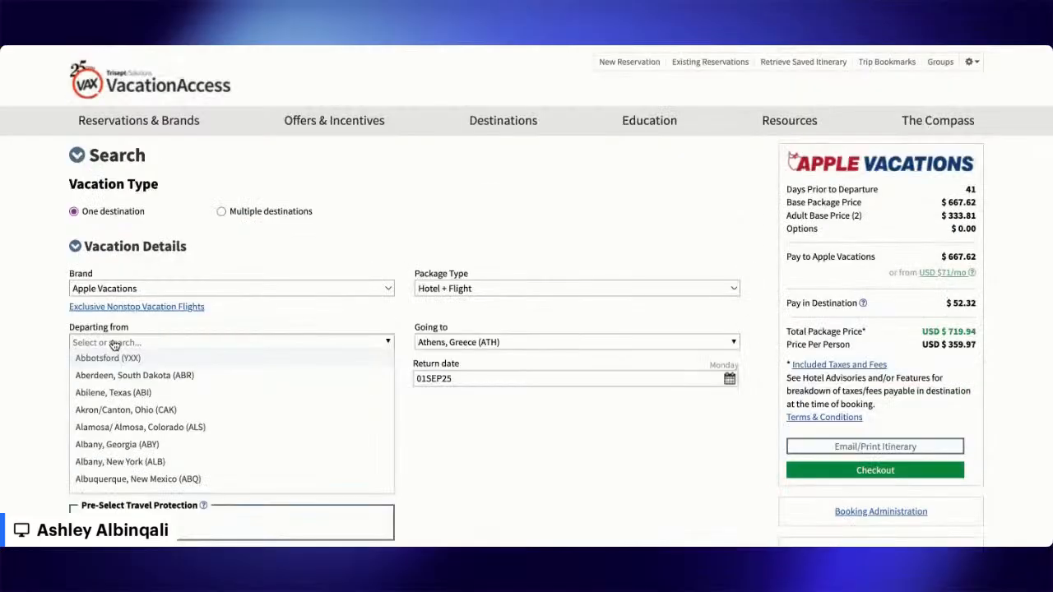
{"action": "type", "text": "nyc"}
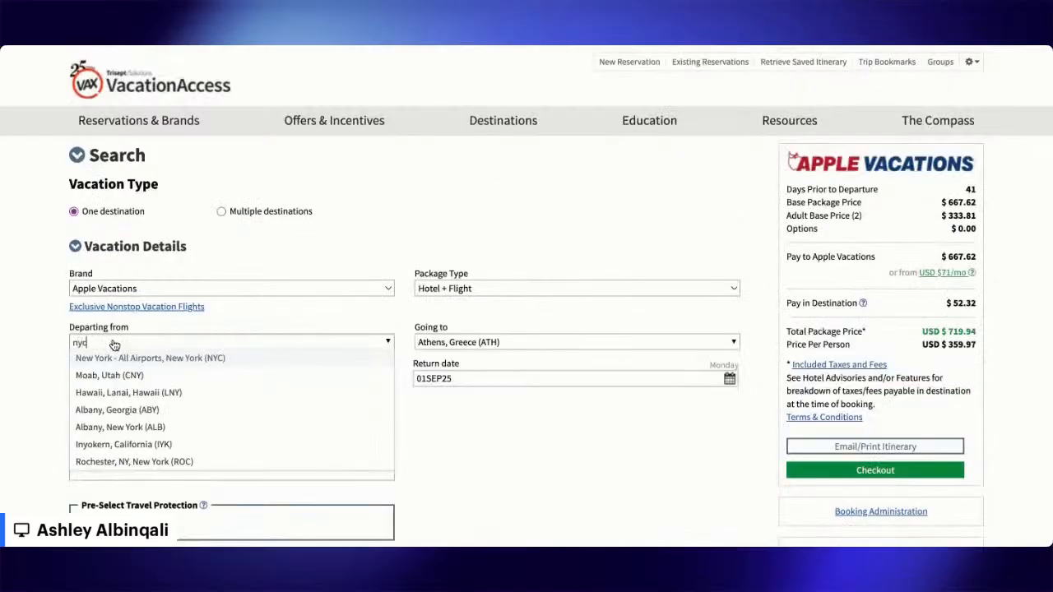
{"action": "key", "text": "Return"}
{"action": "scroll", "coordinate": [540, 383], "scroll_direction": "down", "scroll_amount": 3}
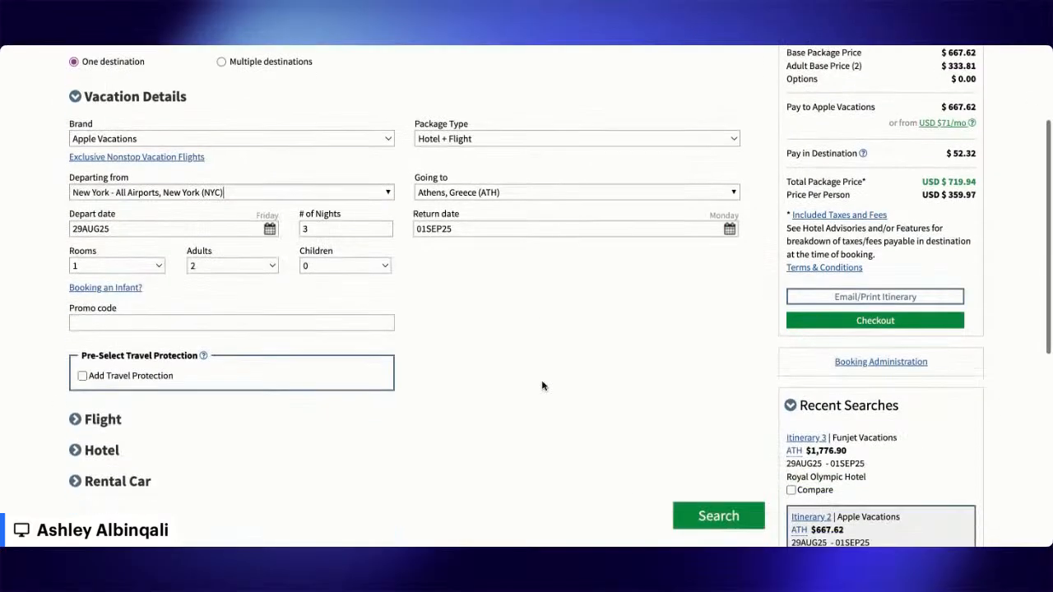
{"action": "left_click", "coordinate": [740, 442]}
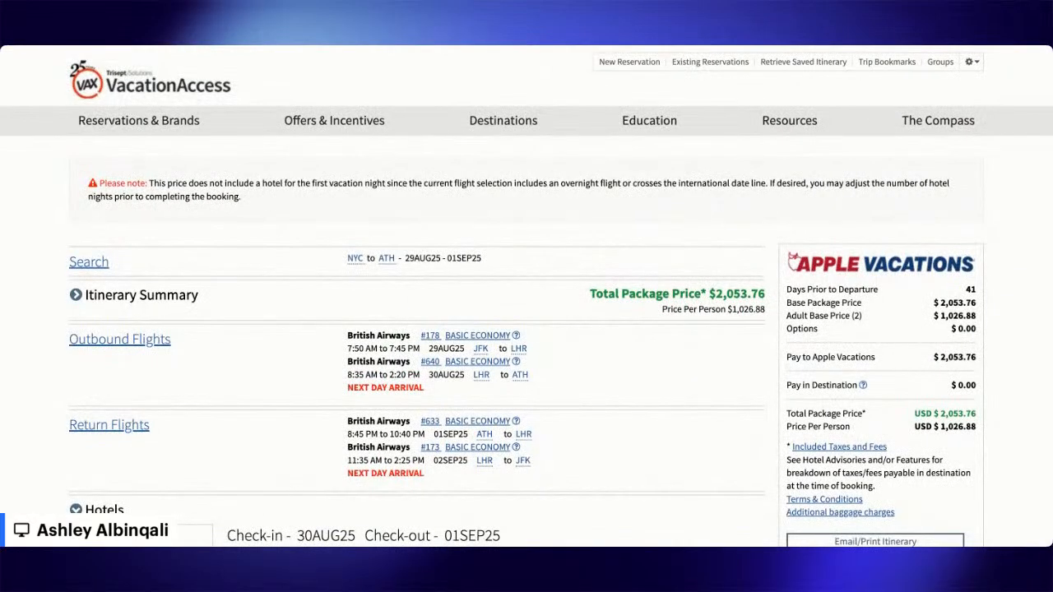
Step: Replace the hotel name filter with "royal" and select the Royal Olympic Hotel's "Double Room, No Windows - Free WiFi" for the Apple Vacations package
{"action": "scroll", "coordinate": [992, 509], "scroll_direction": "down", "scroll_amount": 4}
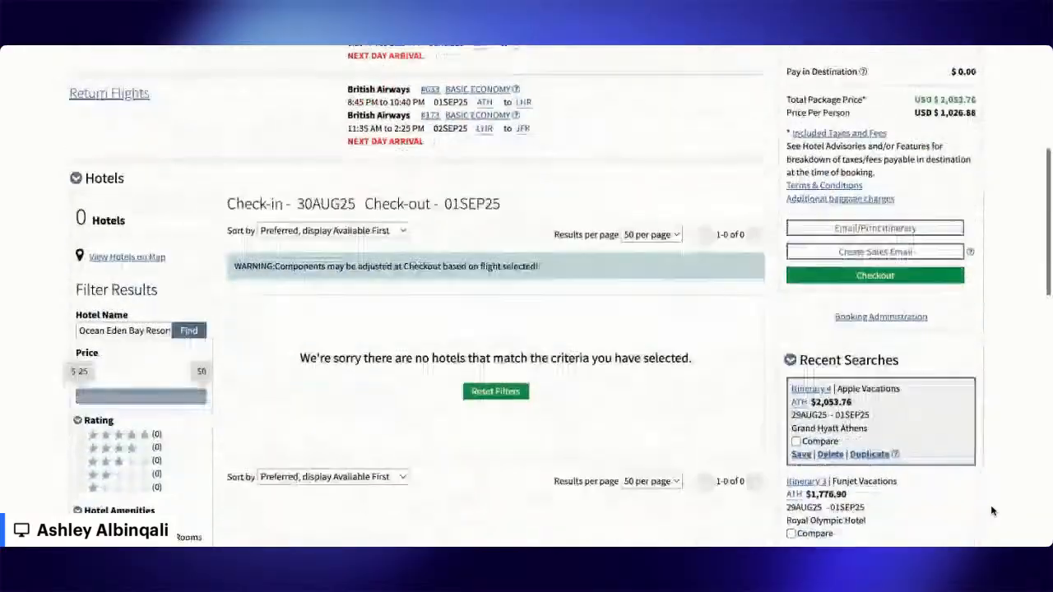
{"action": "scroll", "coordinate": [992, 511], "scroll_direction": "down", "scroll_amount": 4}
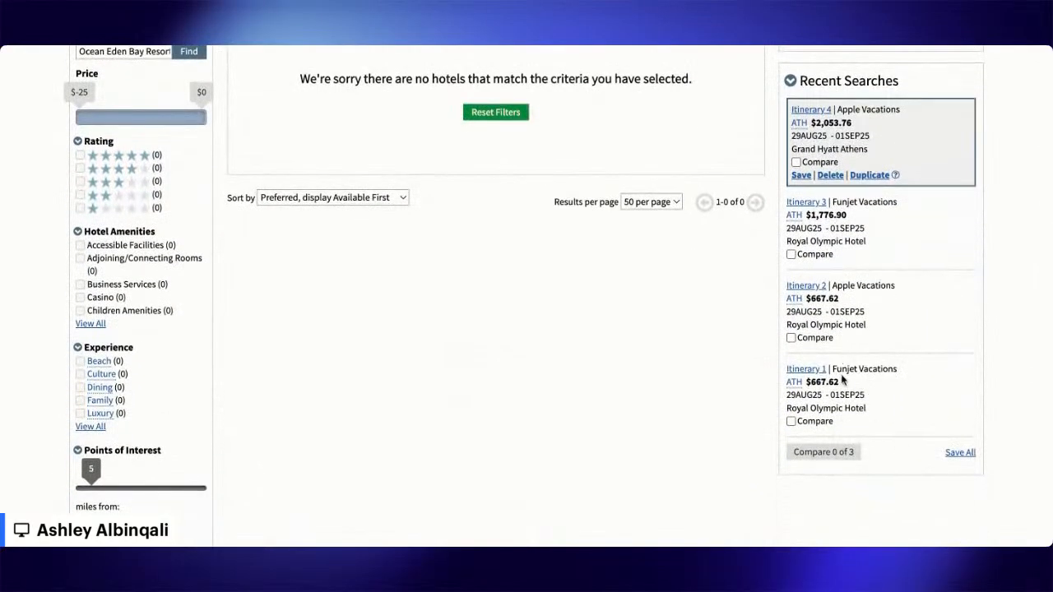
{"action": "scroll", "coordinate": [765, 329], "scroll_direction": "up", "scroll_amount": 4}
{"action": "scroll", "coordinate": [411, 296], "scroll_direction": "down", "scroll_amount": 1}
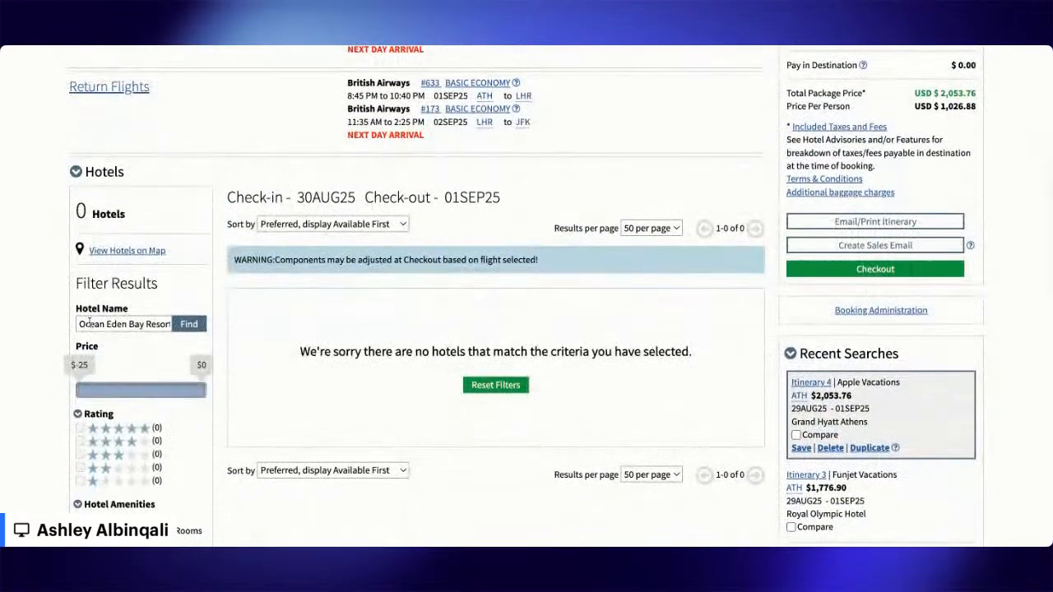
{"action": "left_click_drag", "start_coordinate": [89, 324], "coordinate": [232, 350]}
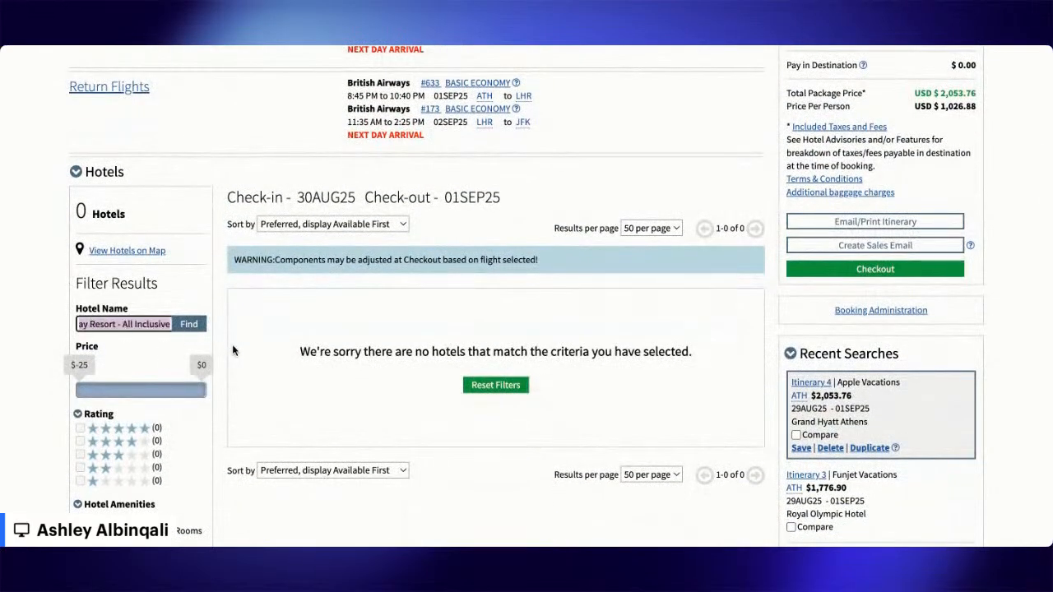
{"action": "key", "text": "BackSpace"}
{"action": "type", "text": "royal"}
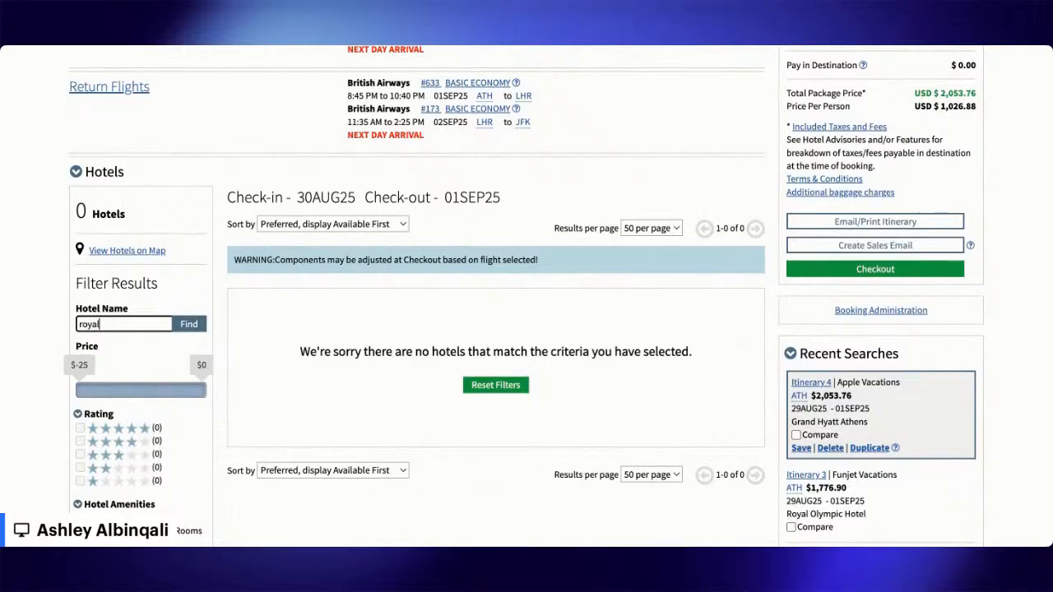
{"action": "key", "text": "Return"}
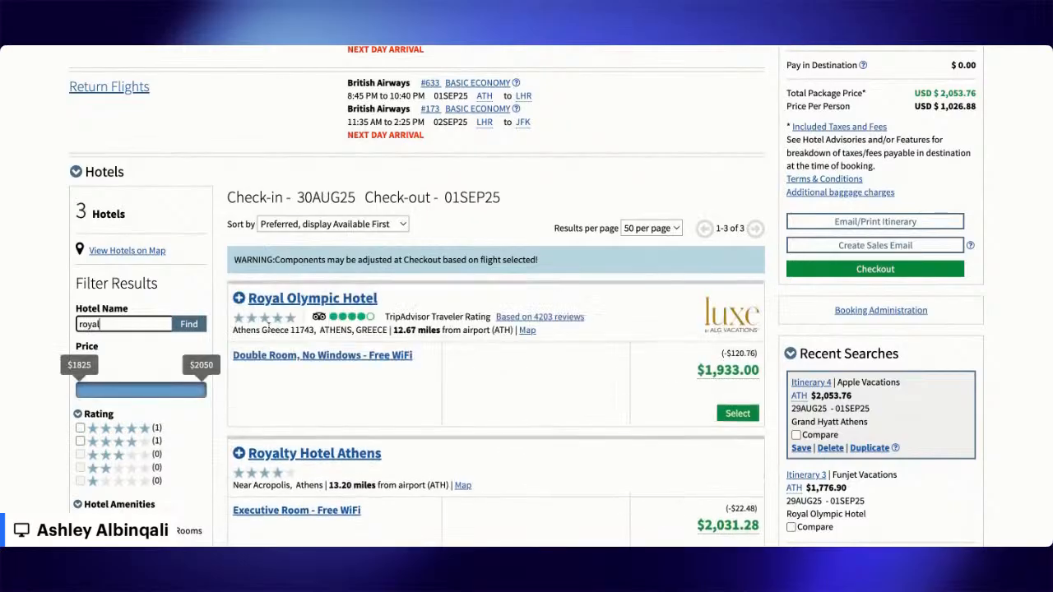
{"action": "left_click", "coordinate": [737, 413]}
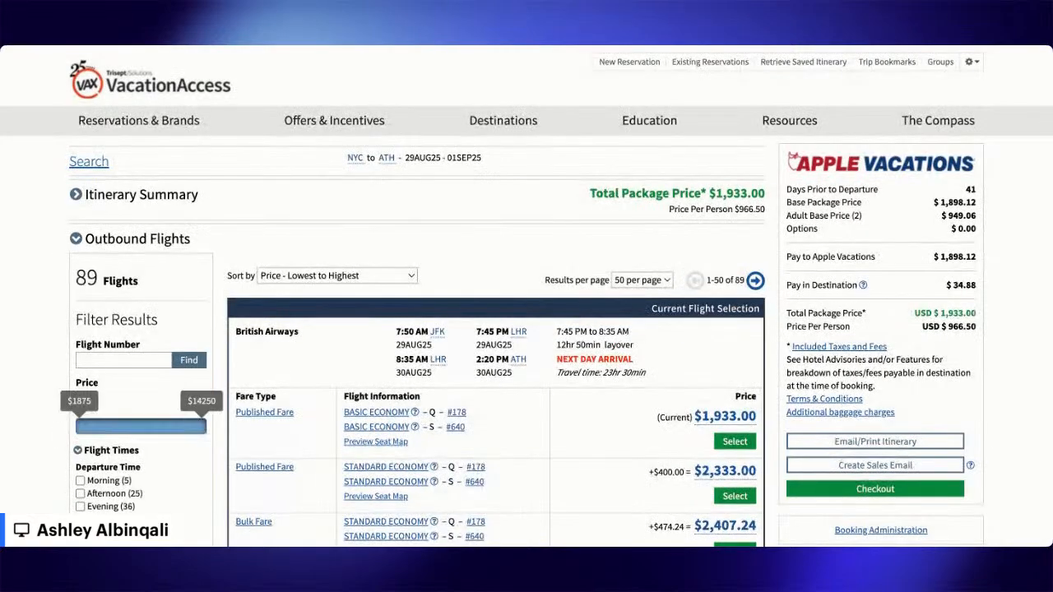
Step: Filter the outbound flights to Turkish Airlines and select the promotional fare on flights #112 and #1843, departing JFK at 6:45 AM
{"action": "scroll", "coordinate": [643, 345], "scroll_direction": "down", "scroll_amount": 3}
{"action": "scroll", "coordinate": [643, 345], "scroll_direction": "down", "scroll_amount": 10}
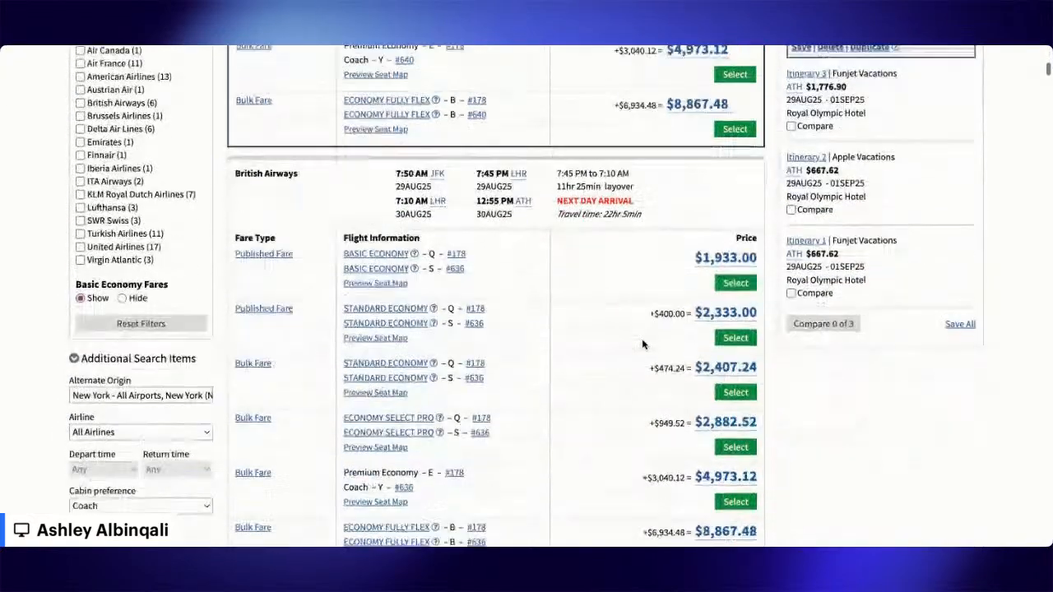
{"action": "scroll", "coordinate": [527, 297], "scroll_direction": "down", "scroll_amount": 5}
{"action": "scroll", "coordinate": [526, 296], "scroll_direction": "up", "scroll_amount": 15}
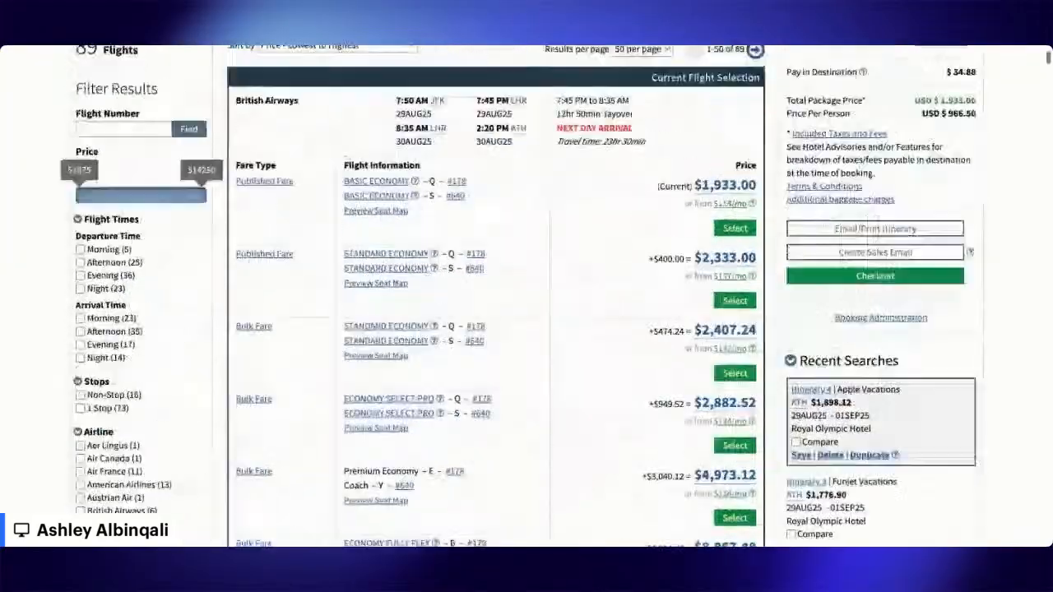
{"action": "scroll", "coordinate": [527, 296], "scroll_direction": "down", "scroll_amount": 2}
{"action": "scroll", "coordinate": [526, 296], "scroll_direction": "down", "scroll_amount": 1}
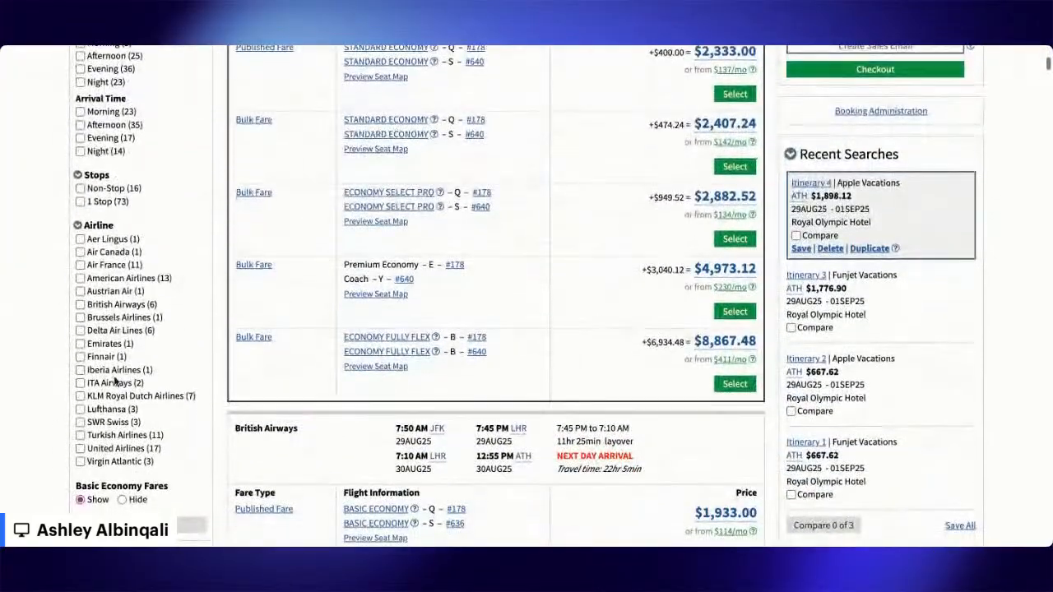
{"action": "left_click", "coordinate": [80, 436]}
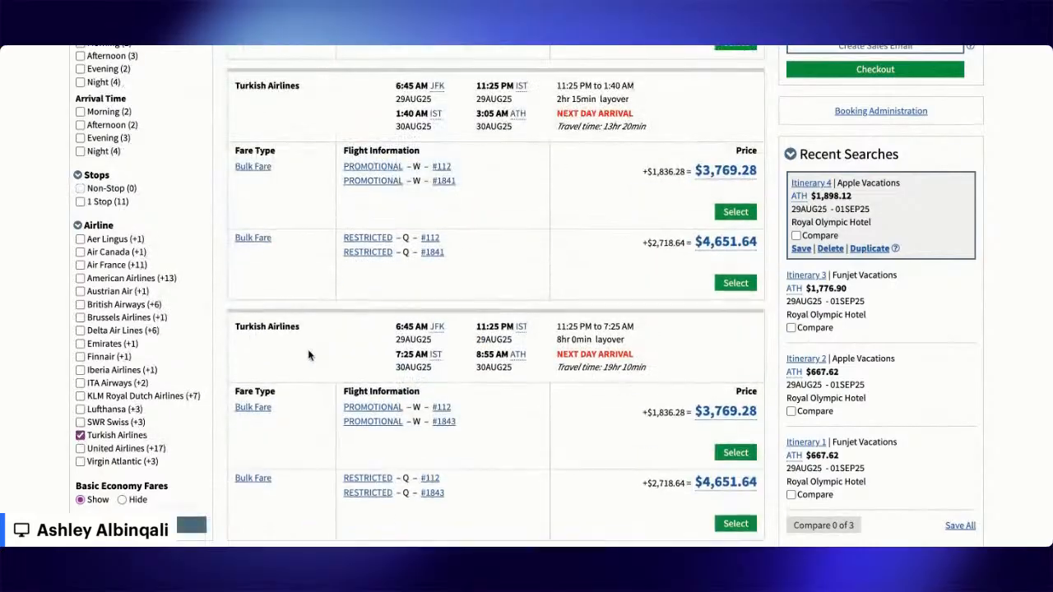
{"action": "scroll", "coordinate": [308, 348], "scroll_direction": "up", "scroll_amount": 5}
{"action": "scroll", "coordinate": [308, 354], "scroll_direction": "down", "scroll_amount": 2}
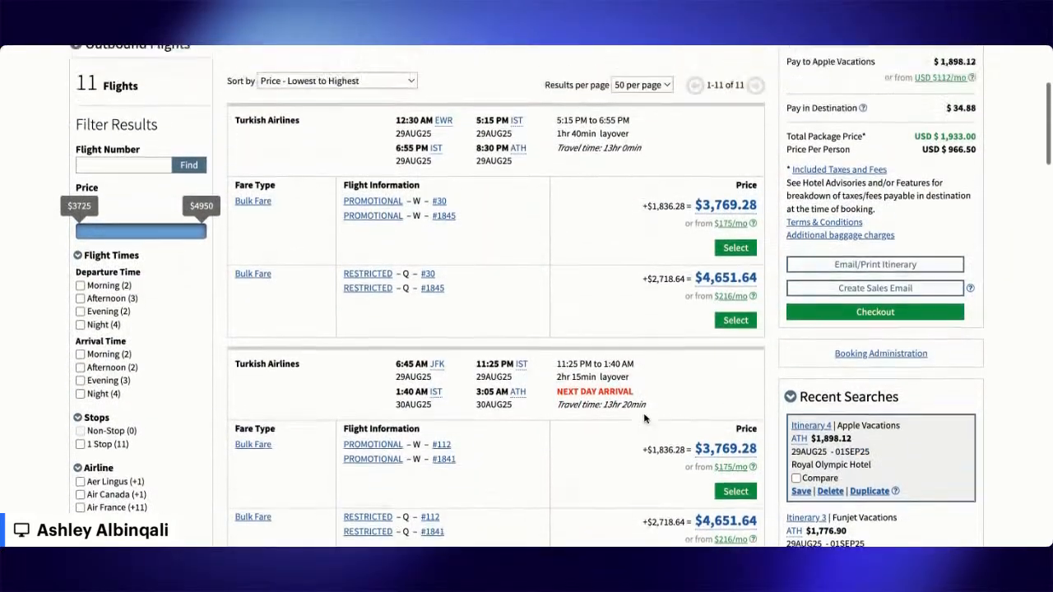
{"action": "scroll", "coordinate": [648, 416], "scroll_direction": "down", "scroll_amount": 4}
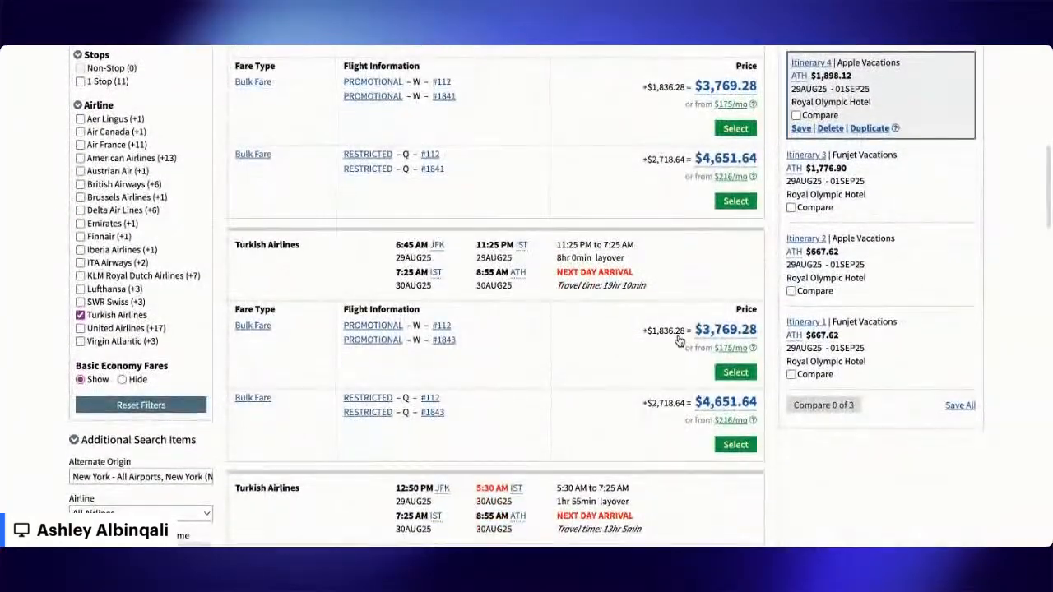
{"action": "left_click", "coordinate": [735, 373]}
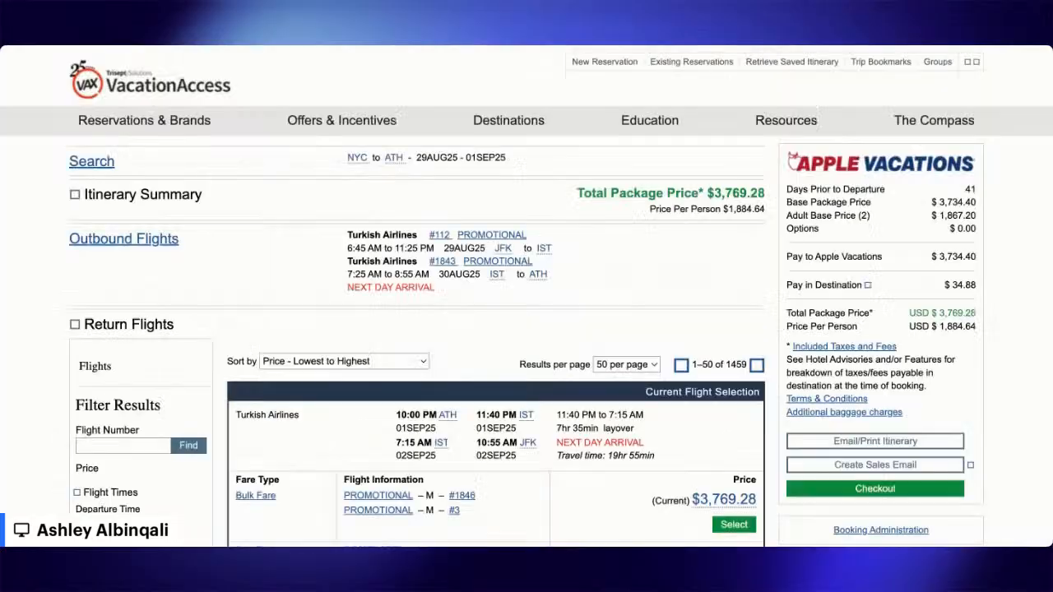
Step: Select the promotional fare on Turkish Airlines return flights #1844 and #29 to EWR, and review the Apple Vacations package pricing
{"action": "scroll", "coordinate": [551, 409], "scroll_direction": "down", "scroll_amount": 5}
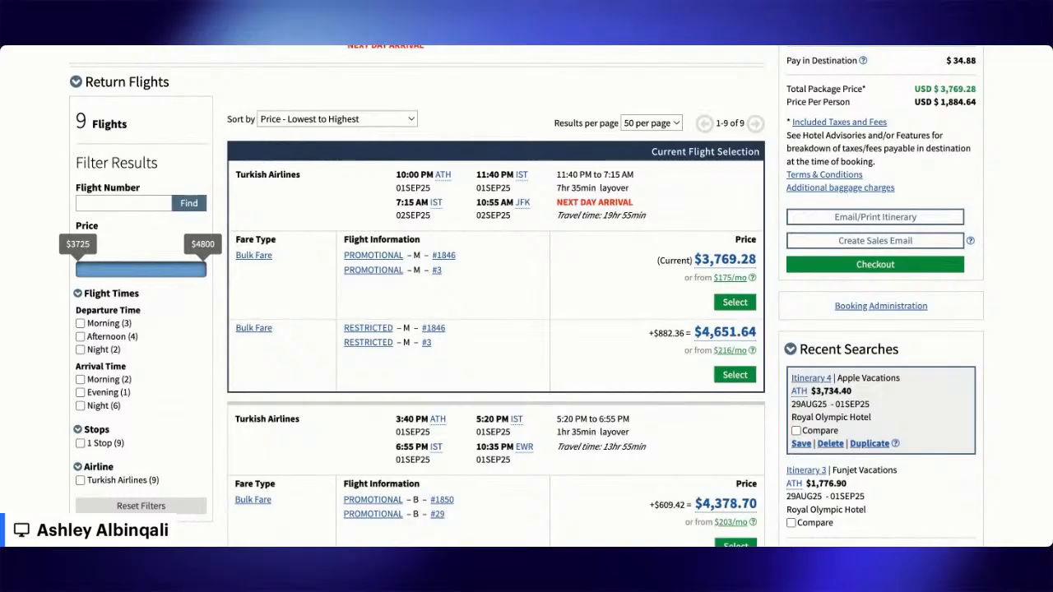
{"action": "scroll", "coordinate": [526, 296], "scroll_direction": "down", "scroll_amount": 2}
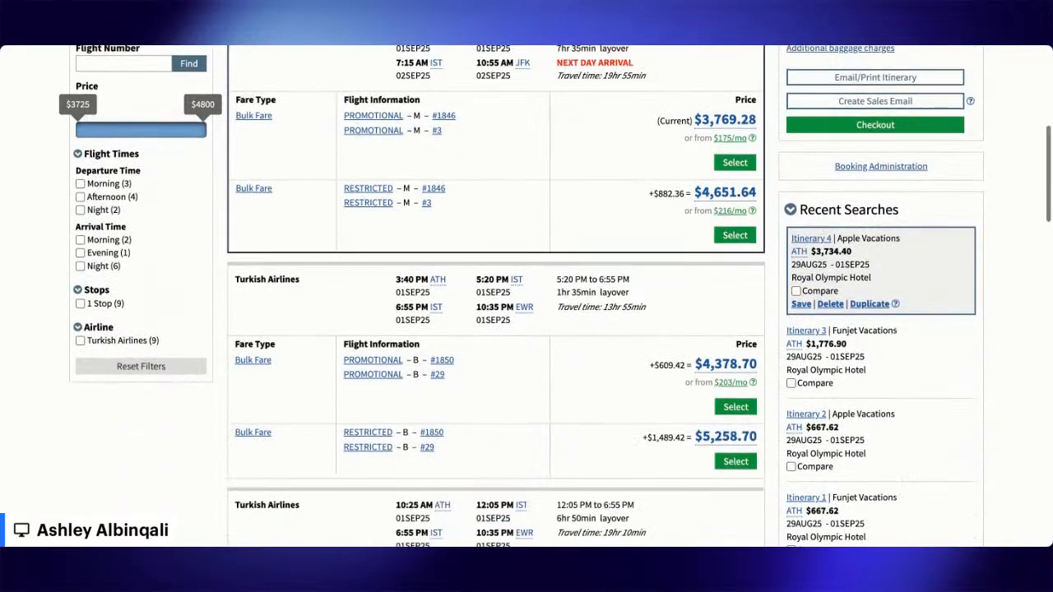
{"action": "scroll", "coordinate": [527, 296], "scroll_direction": "down", "scroll_amount": 3}
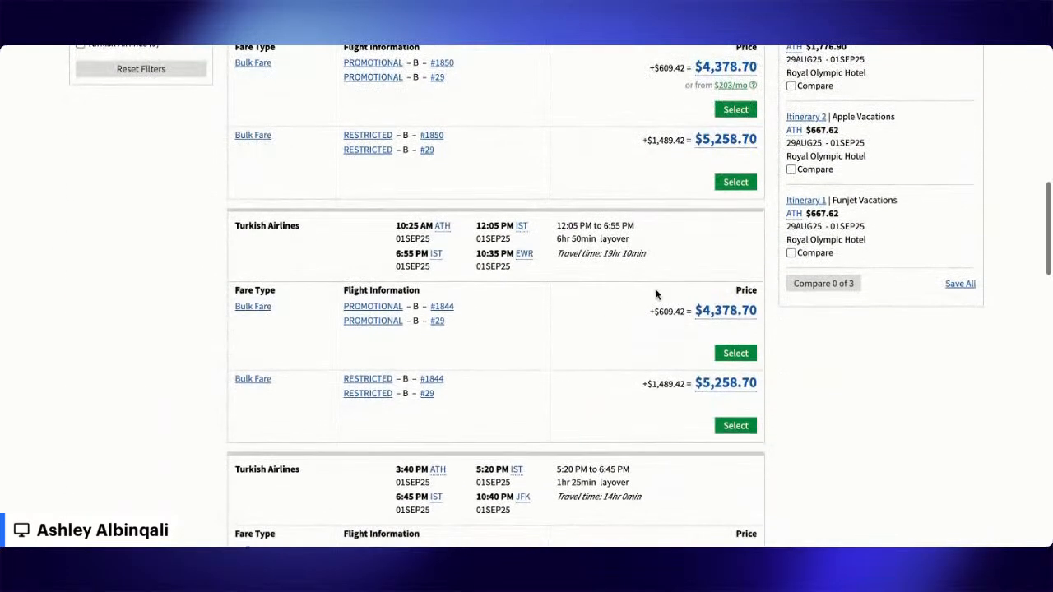
{"action": "left_click", "coordinate": [731, 355]}
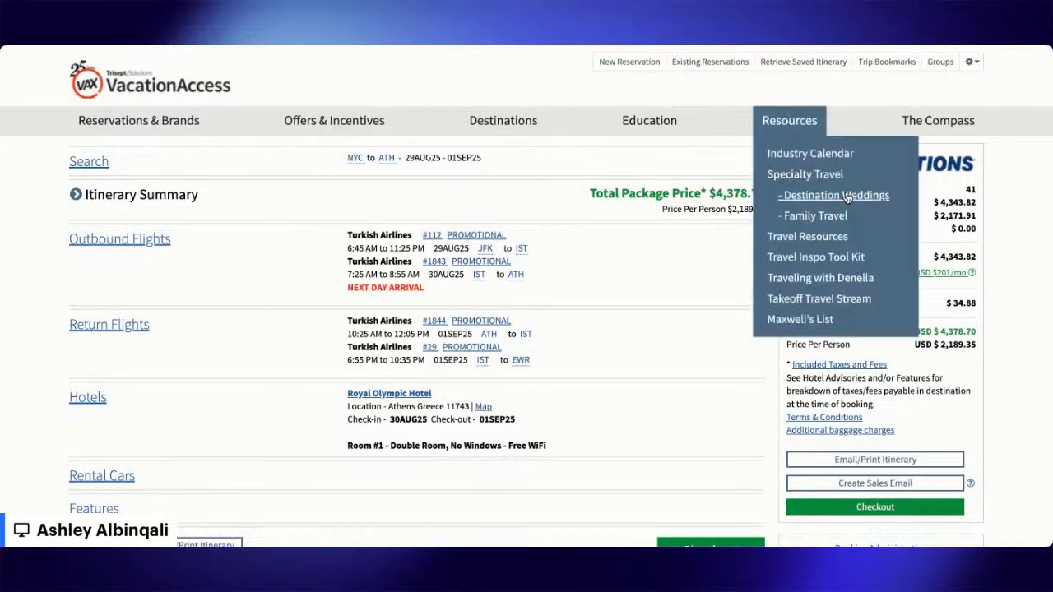
{"action": "scroll", "coordinate": [1010, 344], "scroll_direction": "down", "scroll_amount": 3}
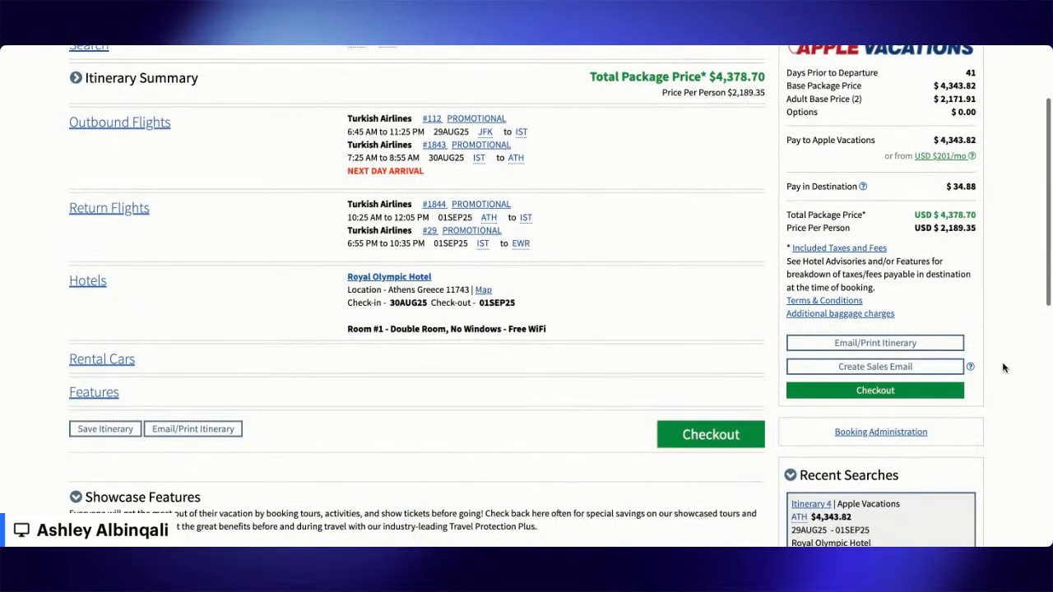
{"action": "scroll", "coordinate": [1003, 367], "scroll_direction": "down", "scroll_amount": 1}
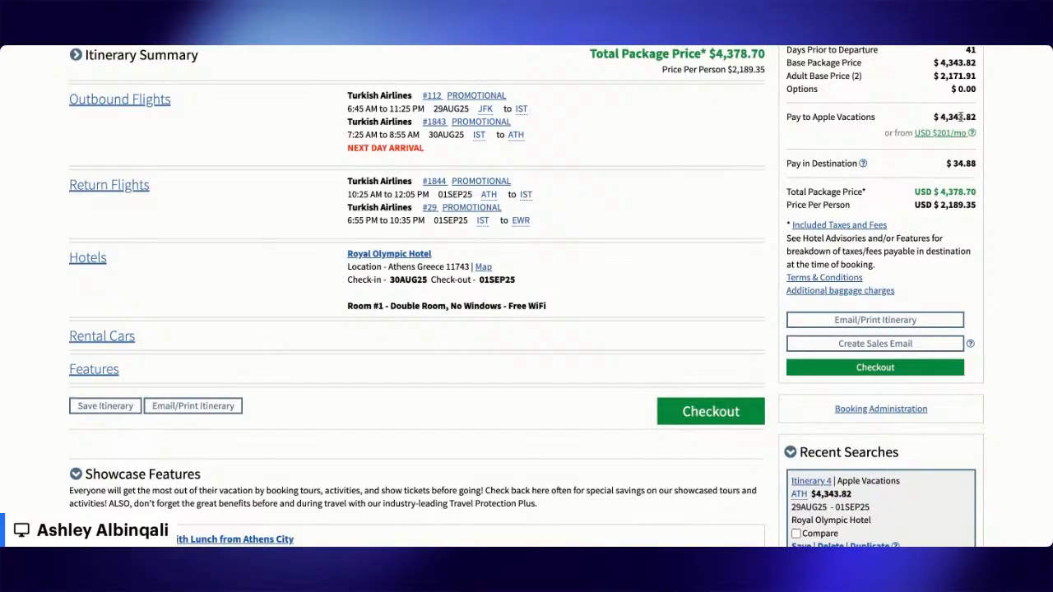
Step: Review the Apple Vacations package's original and adjusted commission amounts in Booking Administration, and close it without setting a commission
{"action": "scroll", "coordinate": [884, 327], "scroll_direction": "down", "scroll_amount": 4}
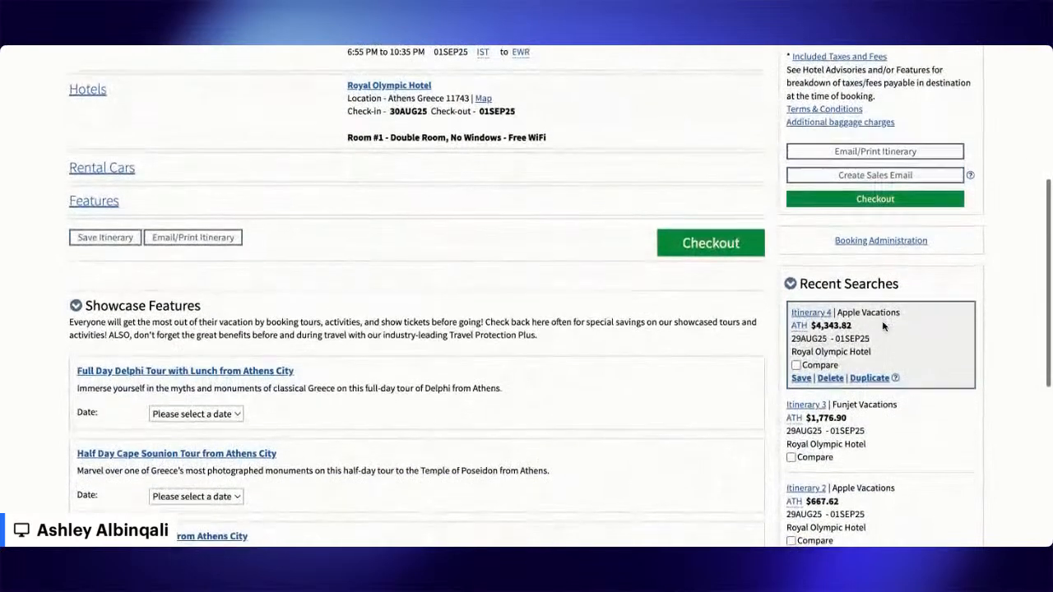
{"action": "scroll", "coordinate": [884, 327], "scroll_direction": "down", "scroll_amount": 2}
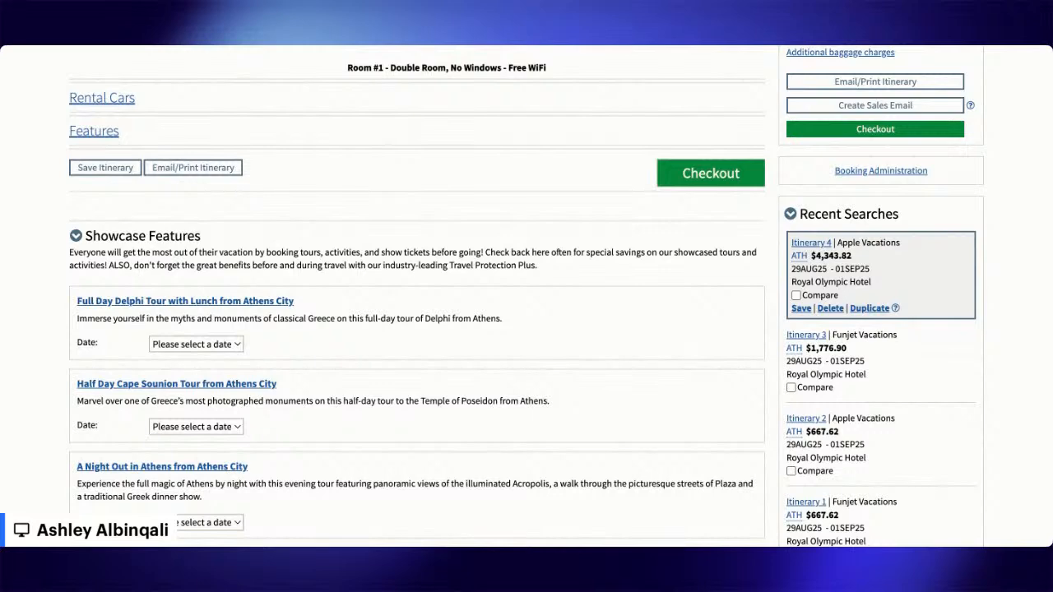
{"action": "scroll", "coordinate": [527, 296], "scroll_direction": "up", "scroll_amount": 5}
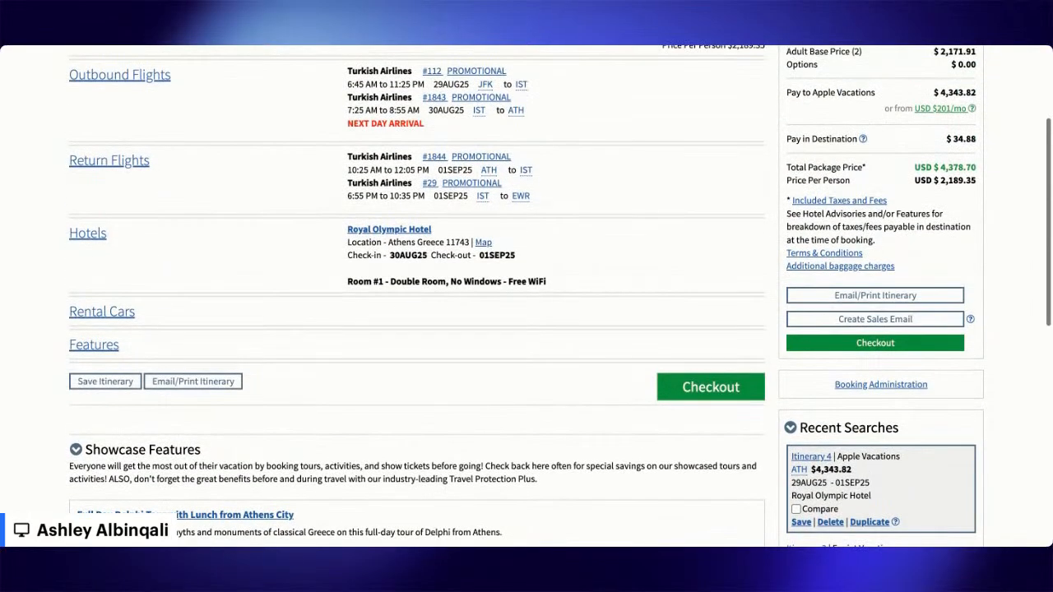
{"action": "scroll", "coordinate": [855, 395], "scroll_direction": "up", "scroll_amount": 4}
{"action": "scroll", "coordinate": [855, 395], "scroll_direction": "down", "scroll_amount": 3}
{"action": "left_click", "coordinate": [855, 415]}
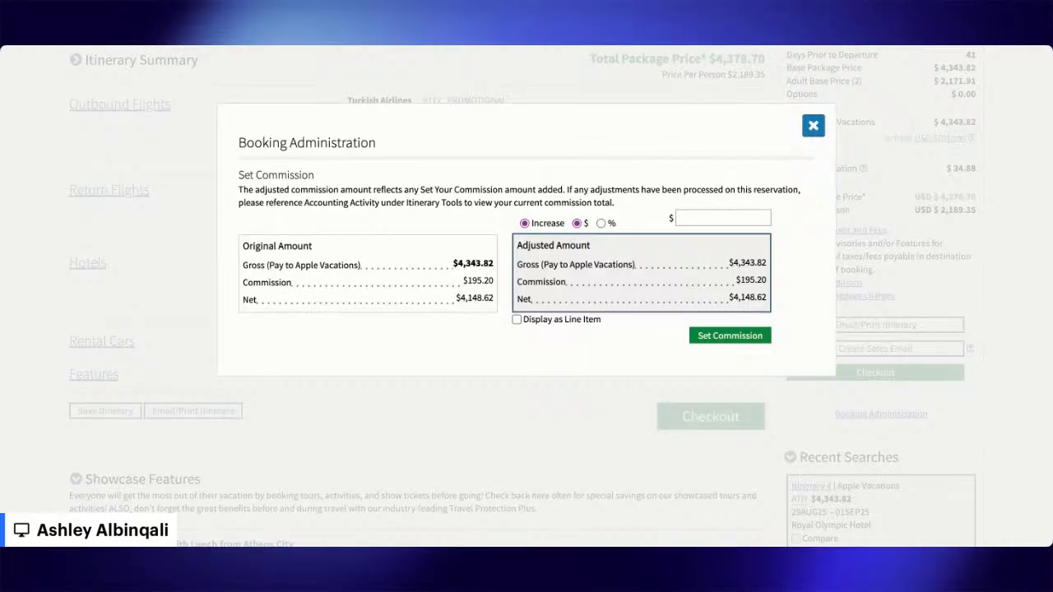
{"action": "left_click", "coordinate": [820, 129]}
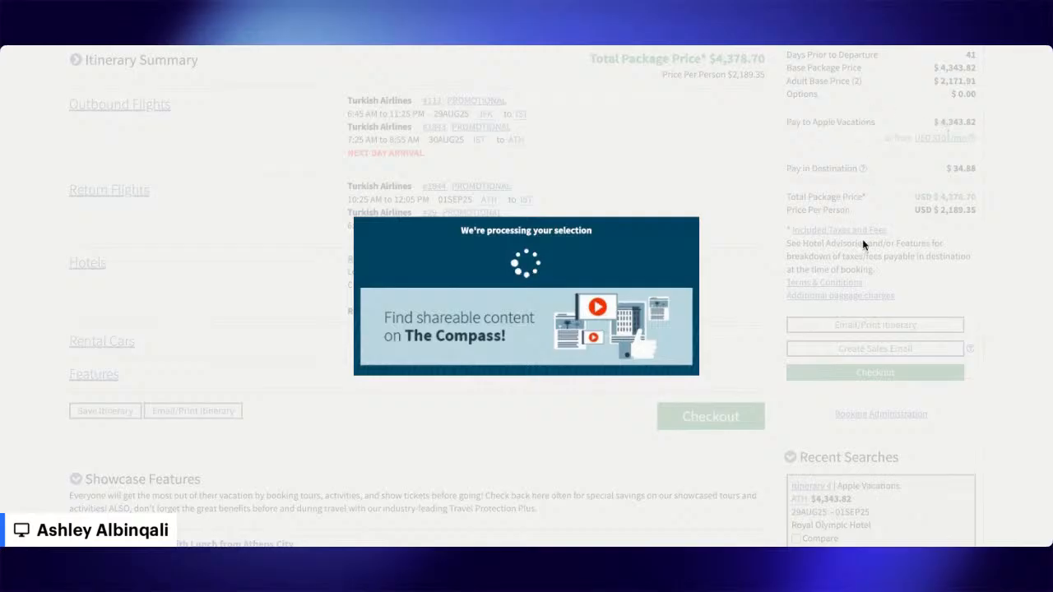
Step: Compare the Apple Vacations package's flights, hotel and price with the Funjet Vacations itinerary among the recent searches
{"action": "scroll", "coordinate": [862, 239], "scroll_direction": "down", "scroll_amount": 2}
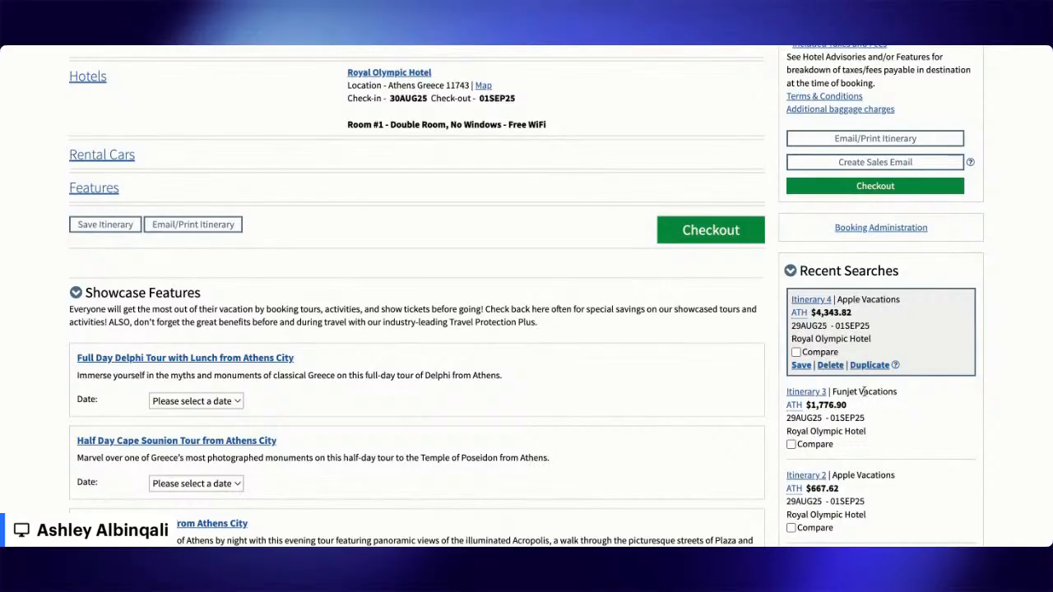
{"action": "scroll", "coordinate": [462, 265], "scroll_direction": "up", "scroll_amount": 5}
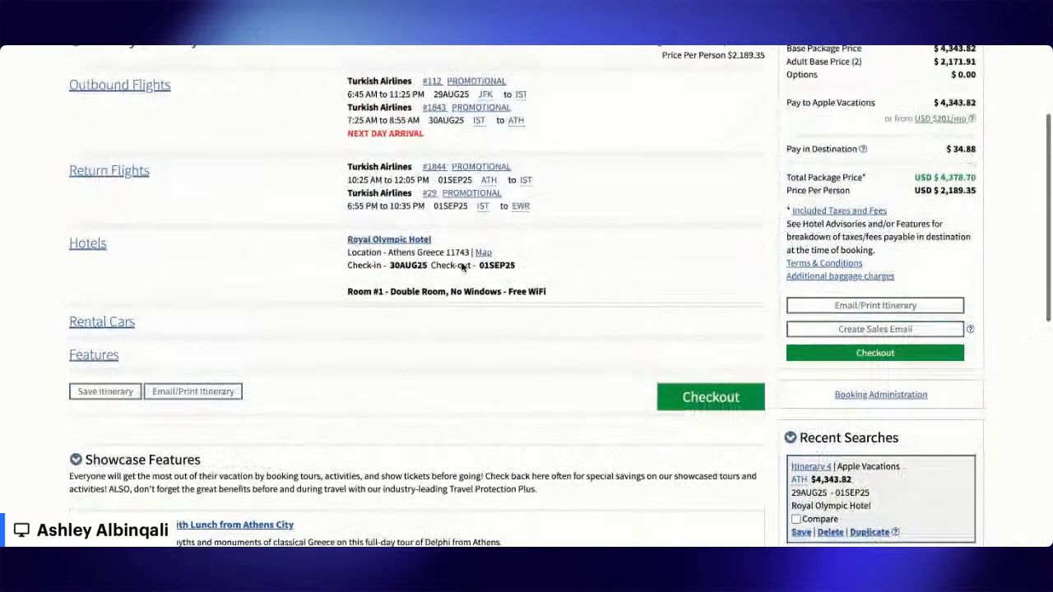
{"action": "scroll", "coordinate": [463, 265], "scroll_direction": "down", "scroll_amount": 1}
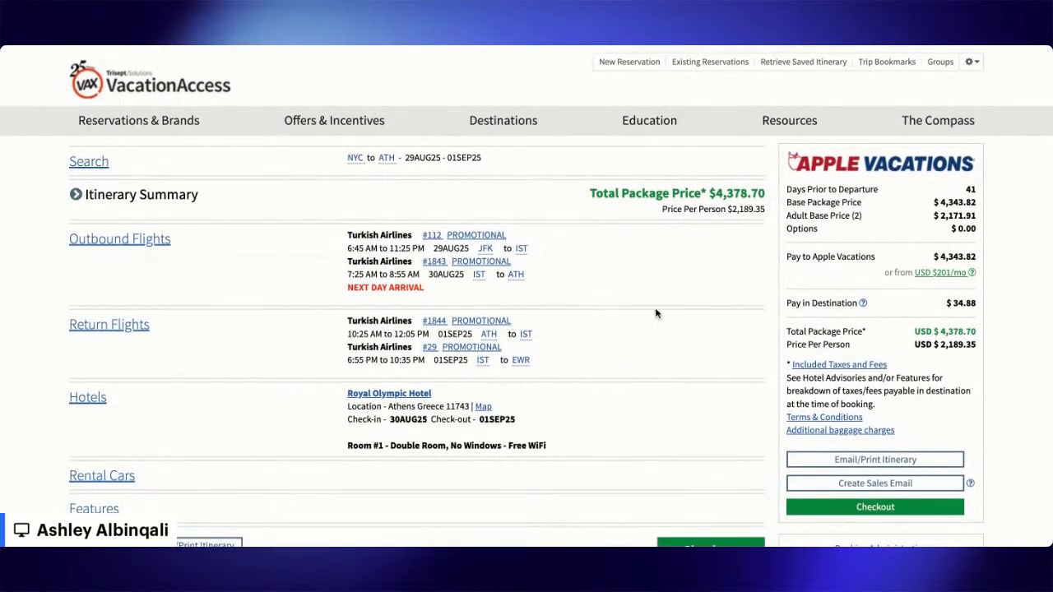
{"action": "scroll", "coordinate": [658, 324], "scroll_direction": "down", "scroll_amount": 4}
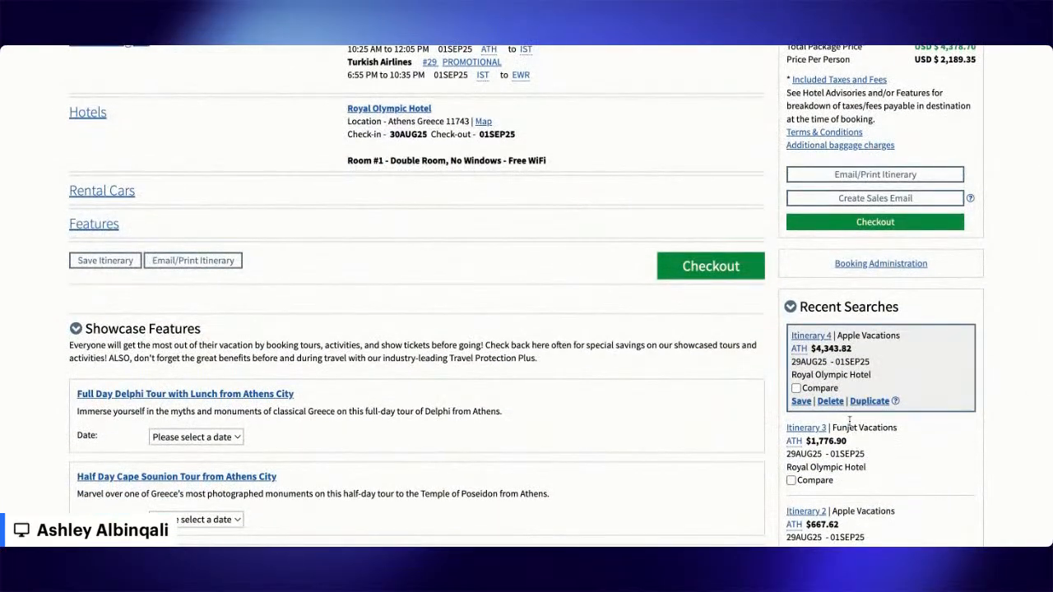
{"action": "scroll", "coordinate": [841, 282], "scroll_direction": "up", "scroll_amount": 4}
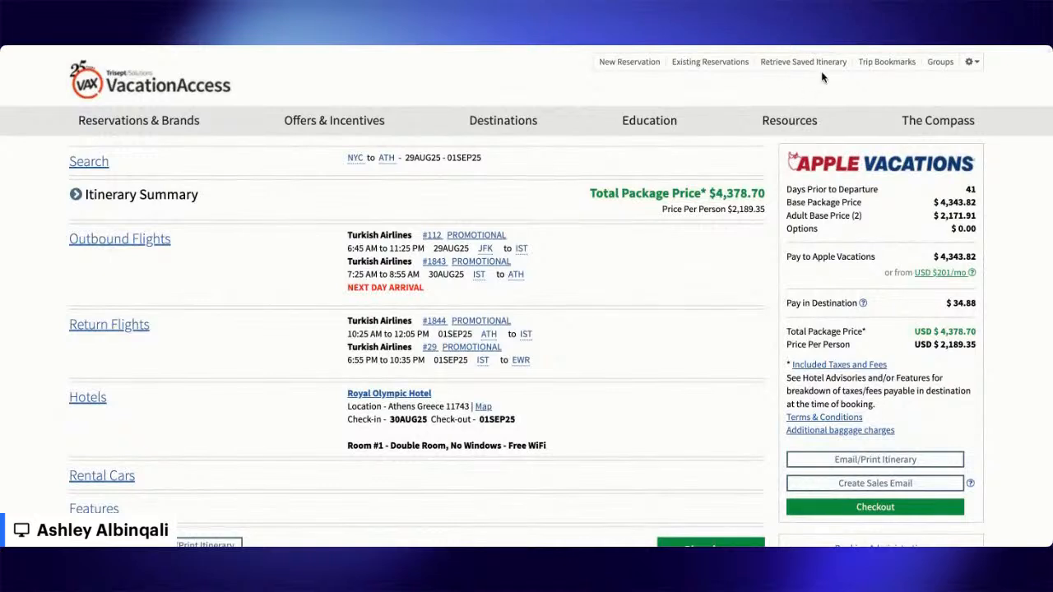